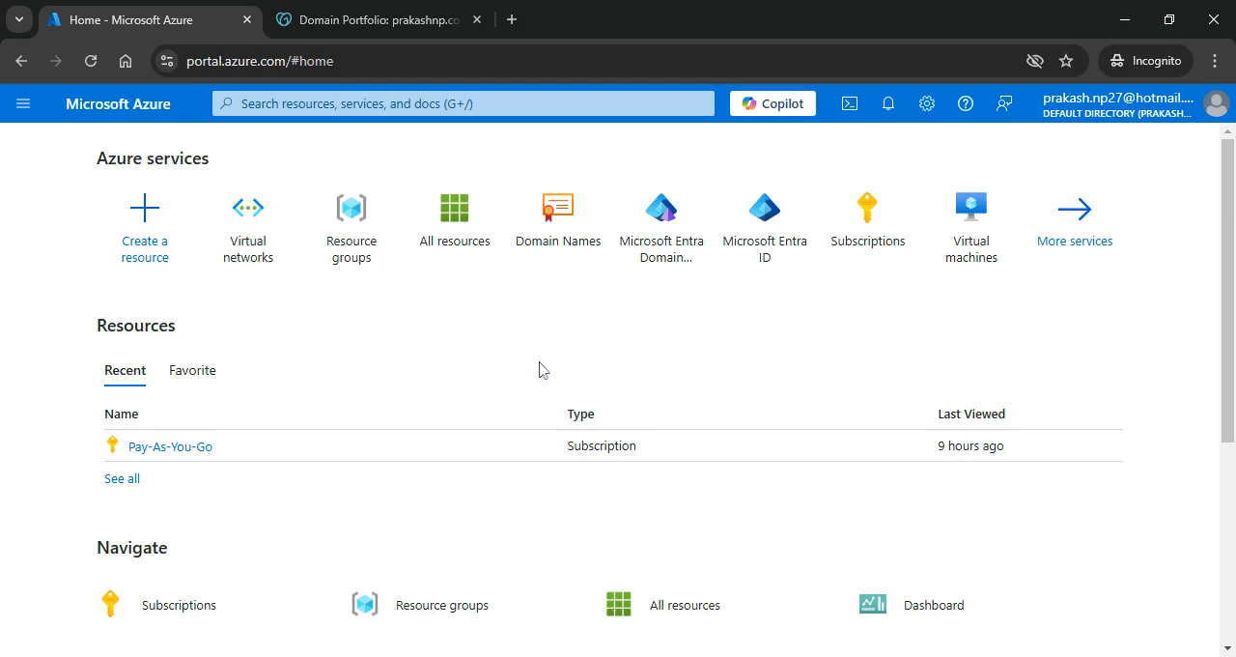
# Step: Add the domain registered at GoDaddy to the directory's custom domain names and try to verify it
pyautogui.click(561, 217)
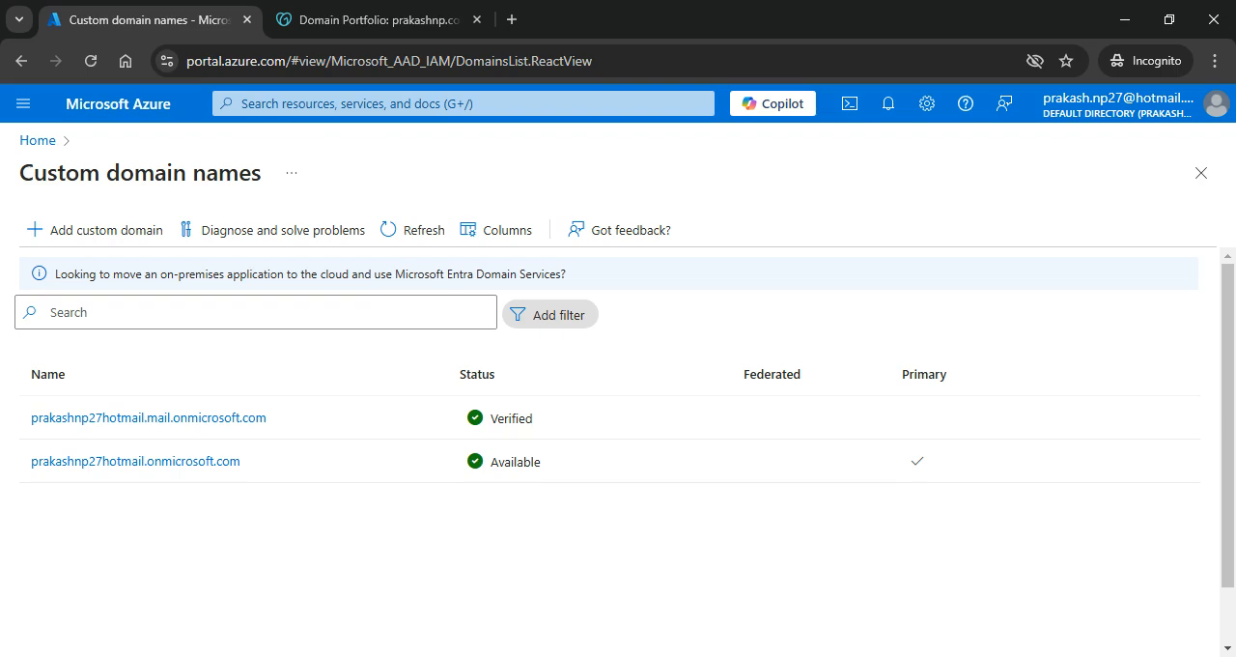
pyautogui.click(96, 242)
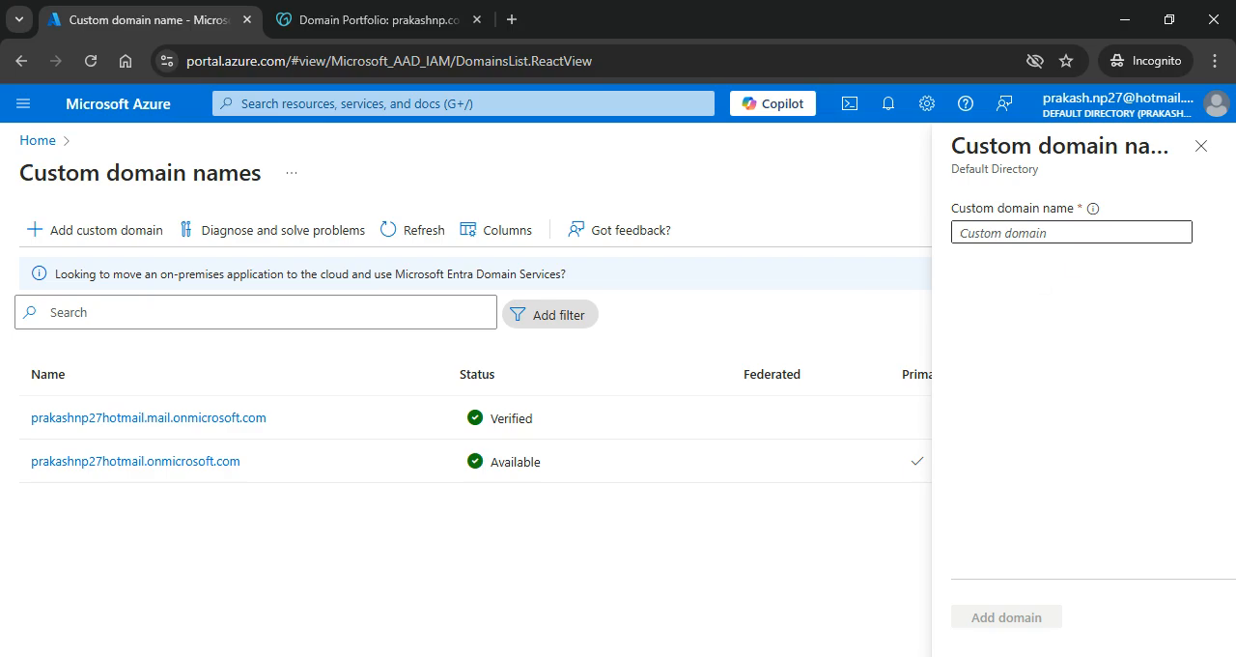
pyautogui.write('Prakashn')
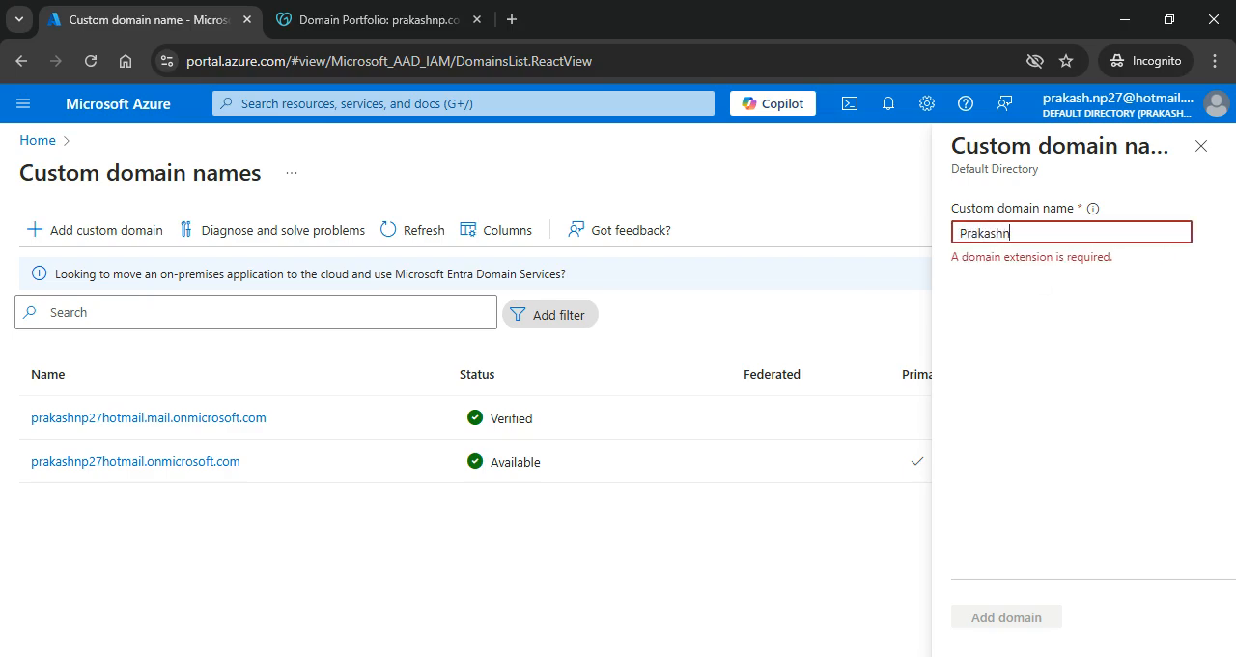
pyautogui.write('p.com')
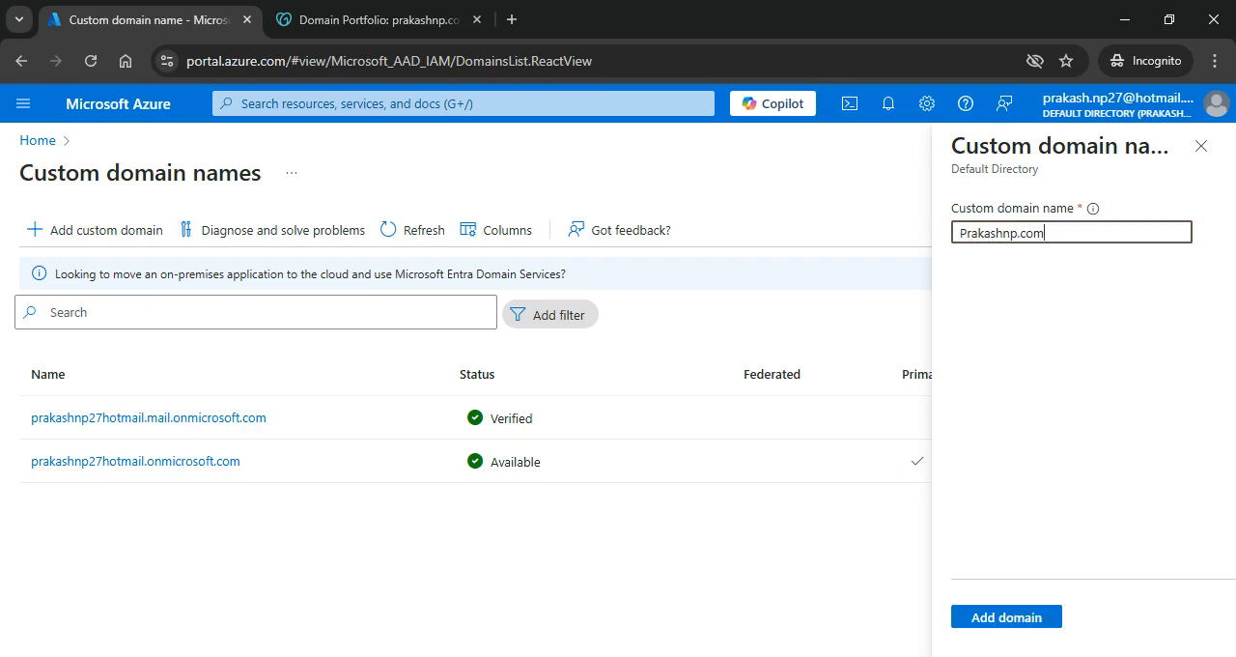
pyautogui.click(1017, 626)
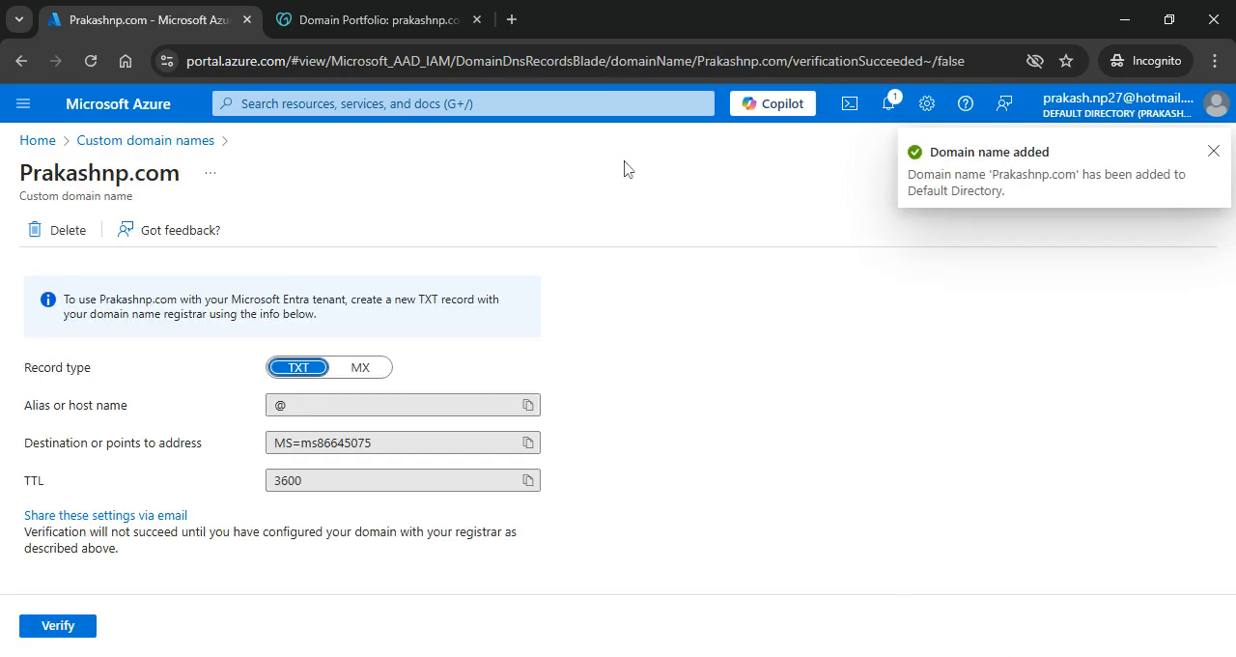
pyautogui.click(1214, 151)
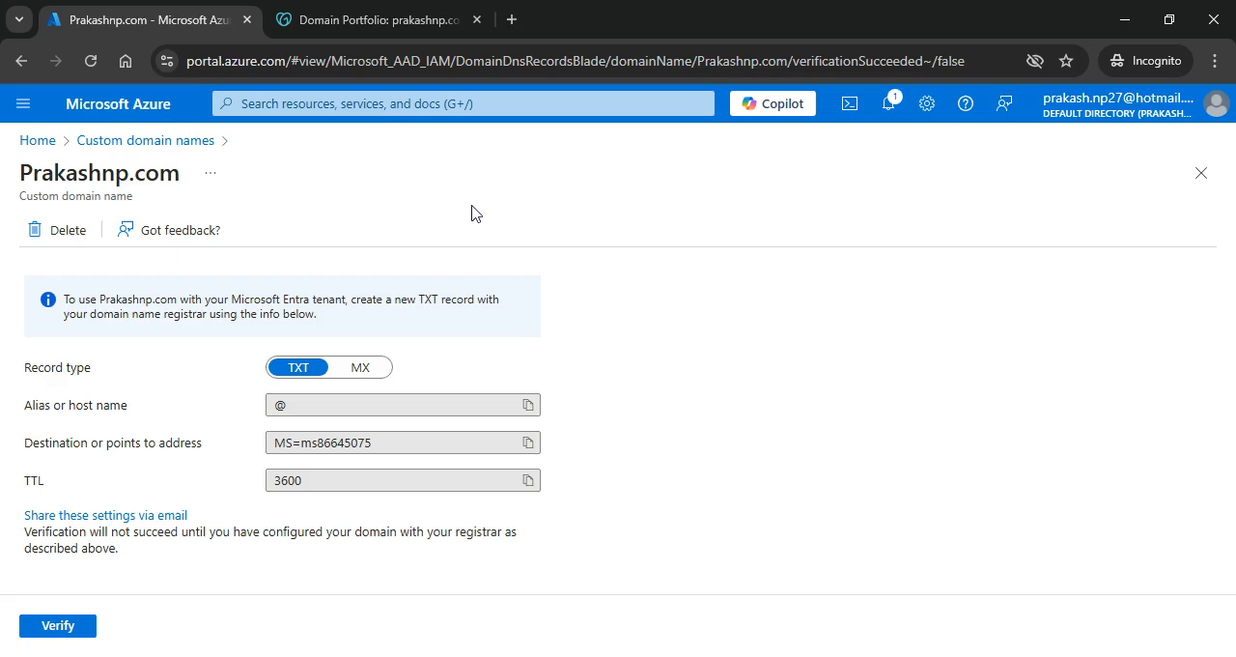
pyautogui.click(59, 628)
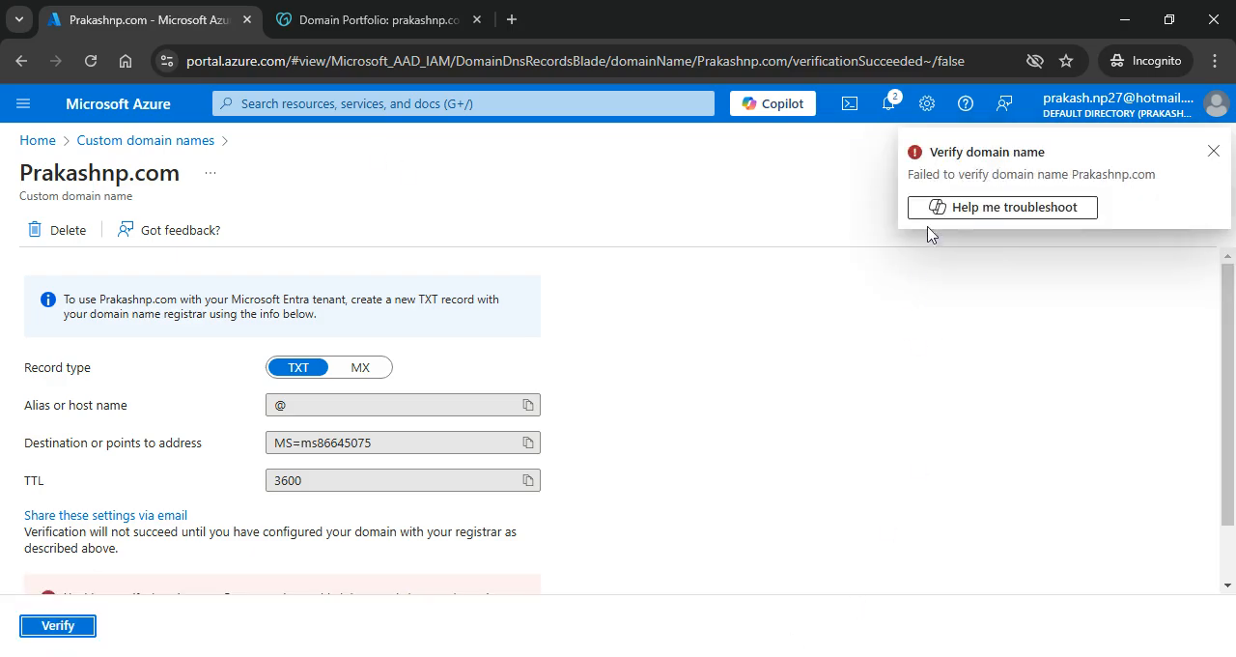
pyautogui.click(1215, 154)
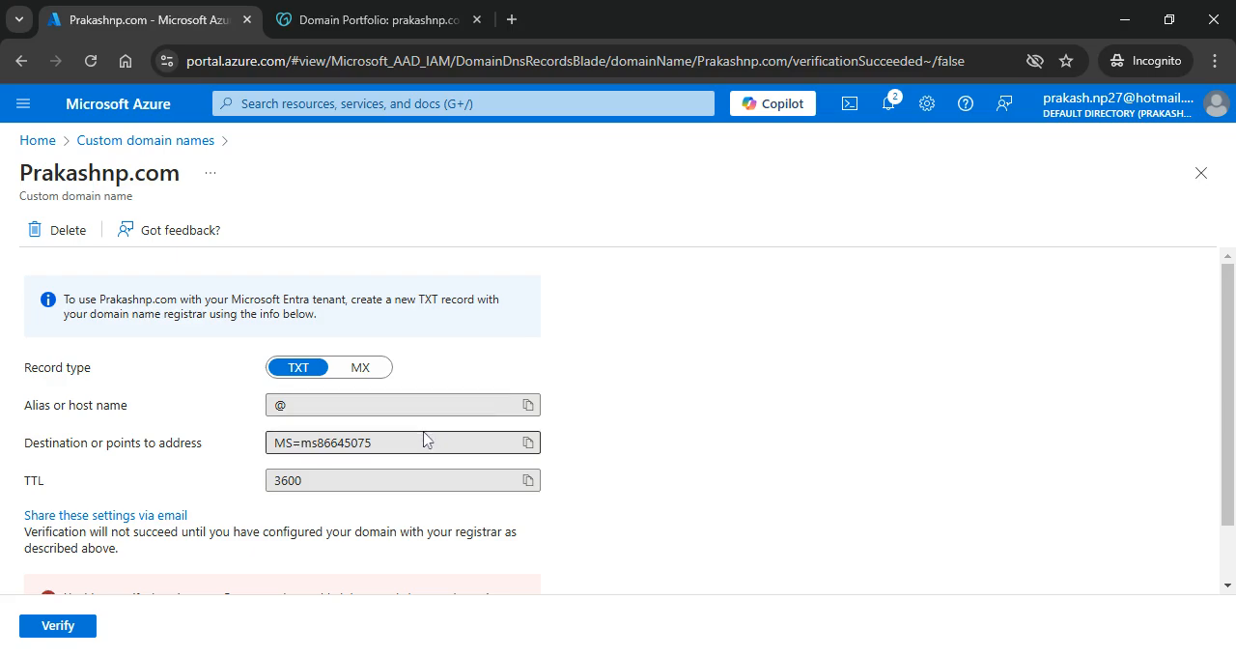
# Step: Copy the destination verification value, switch to GoDaddy and save a new TXT record with name @, that value and a TTL
pyautogui.click(527, 442)
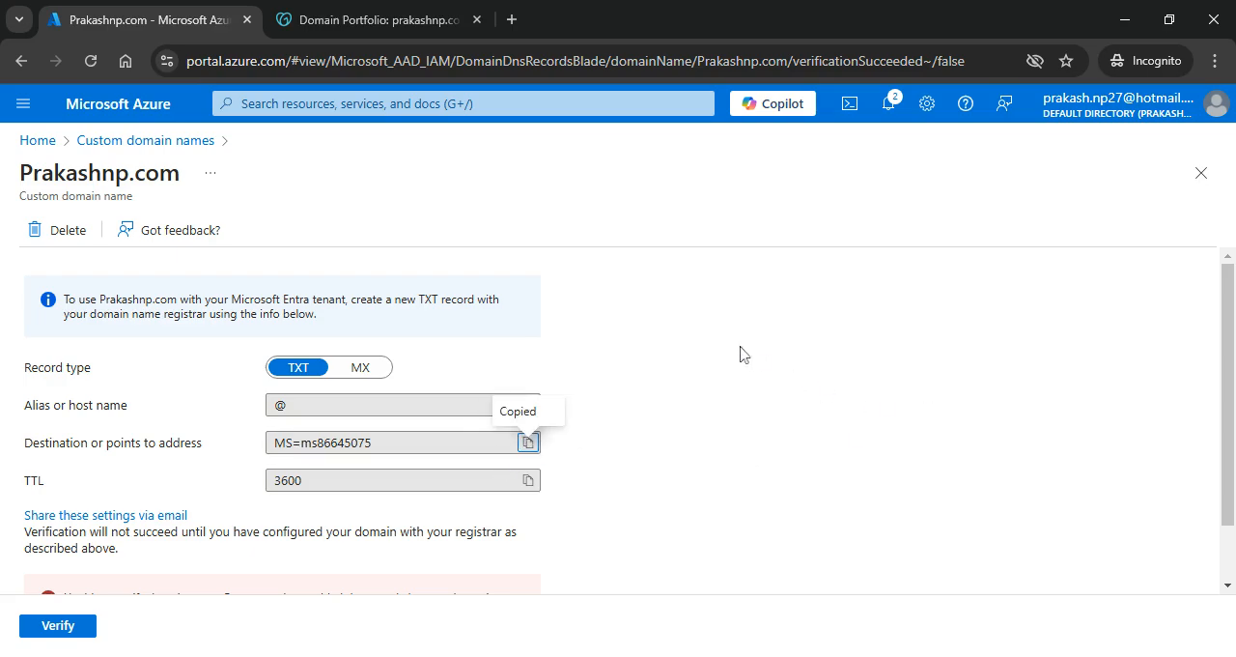
pyautogui.click(390, 27)
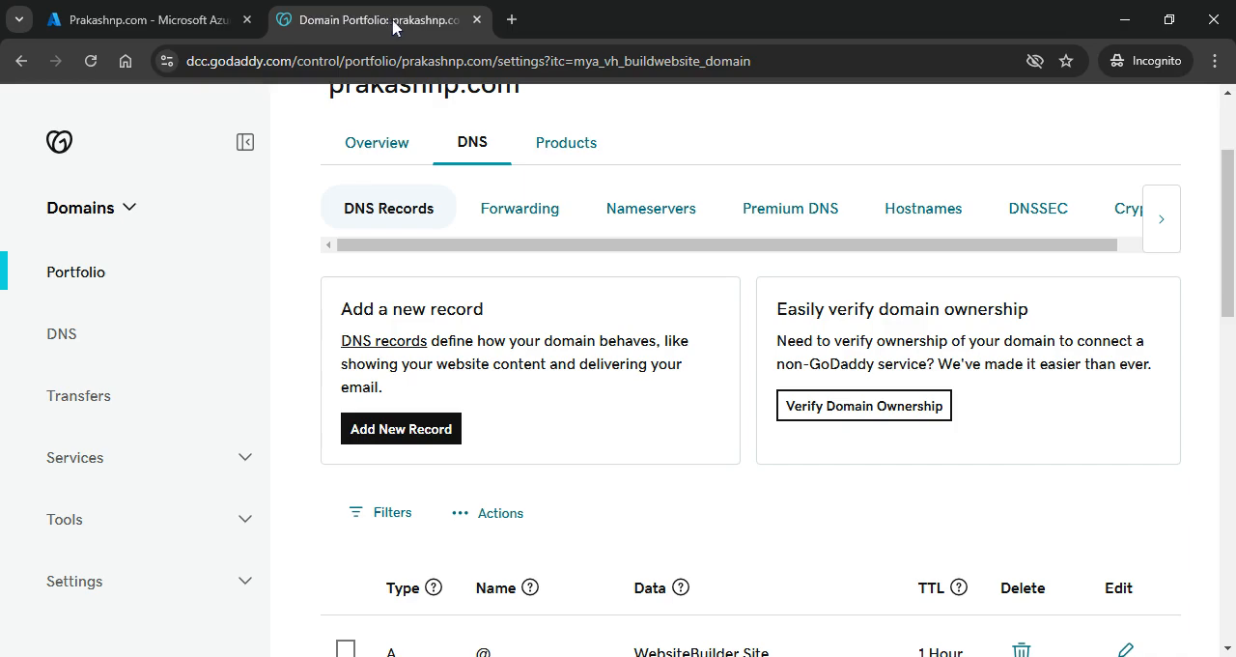
pyautogui.click(410, 435)
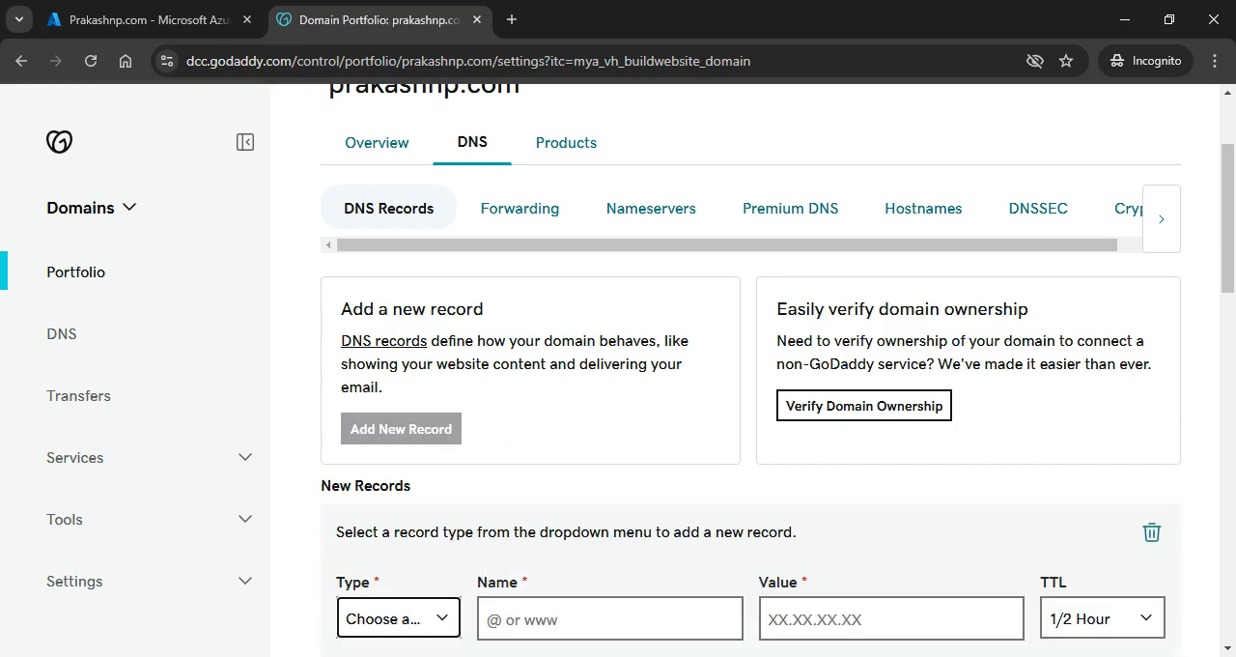
pyautogui.click(368, 467)
pyautogui.click(560, 620)
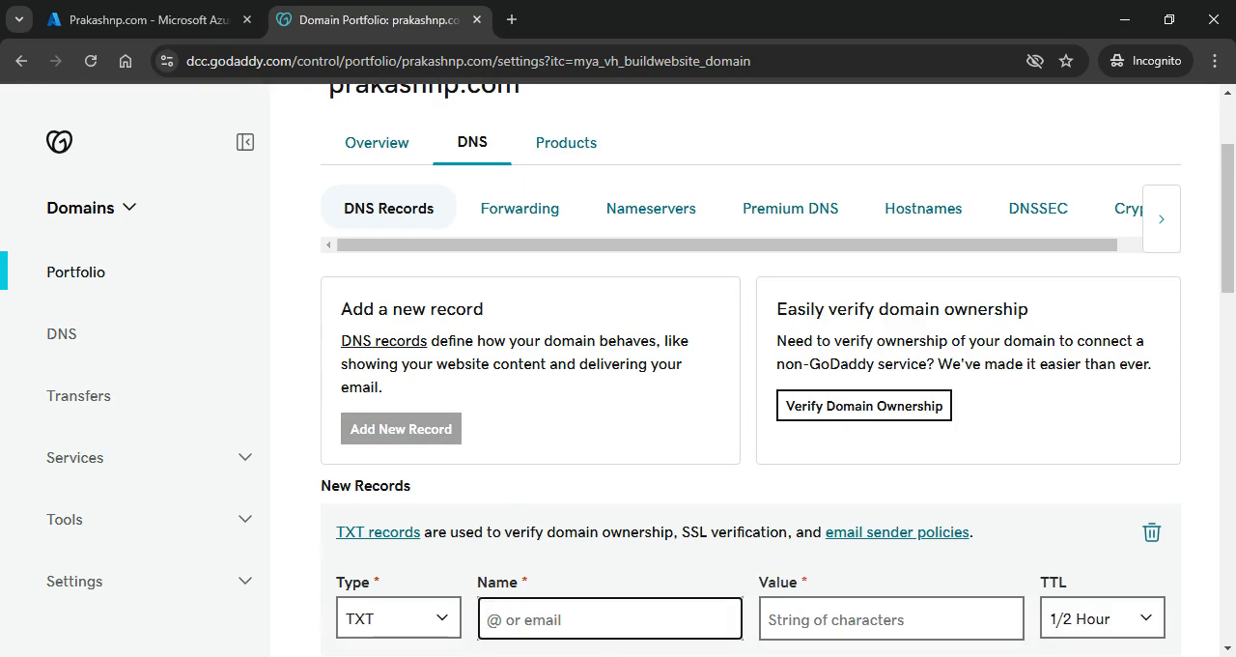
pyautogui.write('@')
pyautogui.press('Tab')
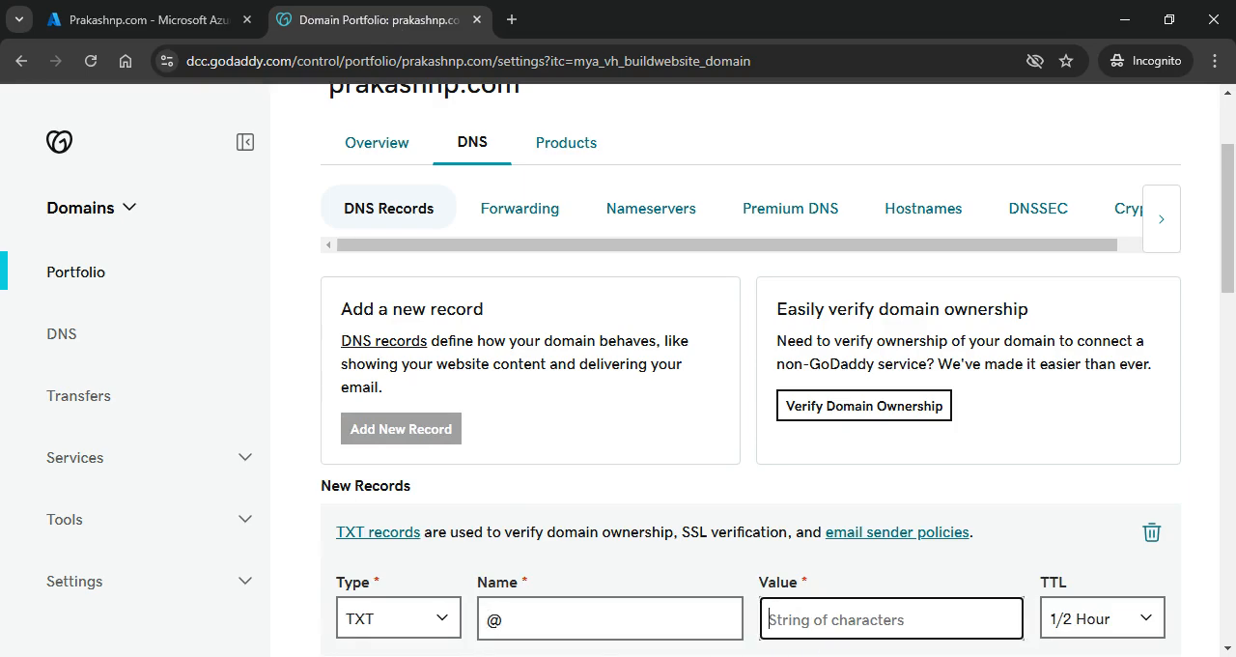
pyautogui.hotkey('ctrl', 'v')
pyautogui.press('Tab')
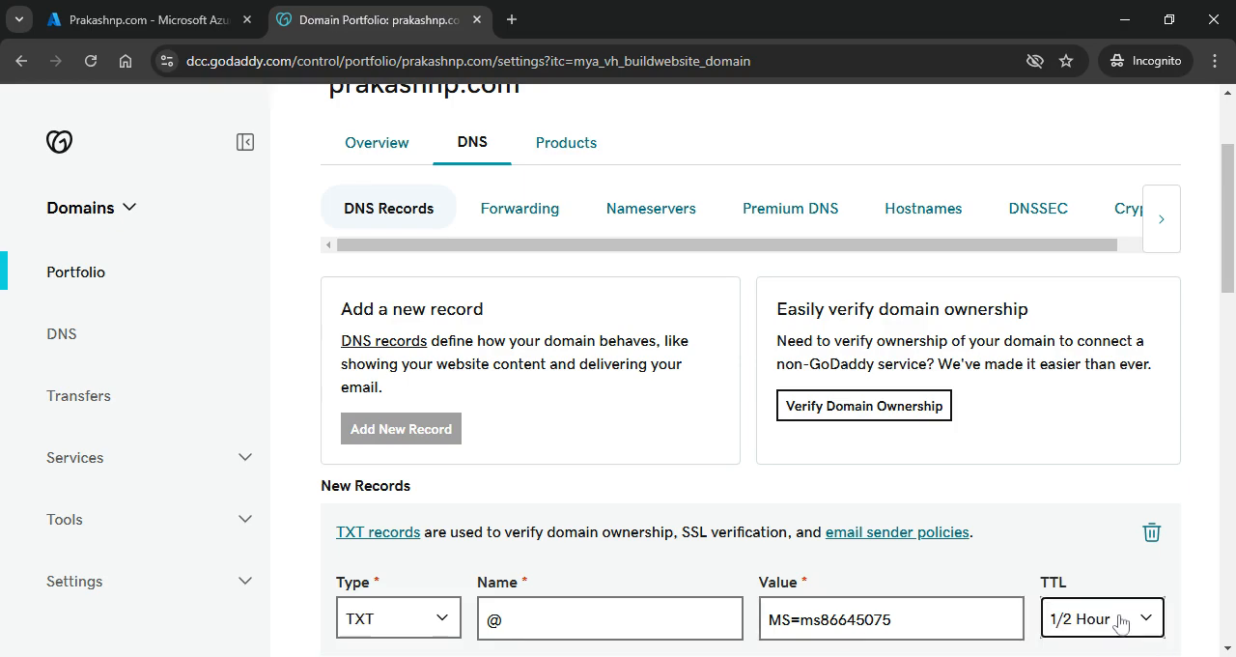
pyautogui.click(1092, 477)
pyautogui.scroll(-2, 981, 469)
pyautogui.click(1053, 495)
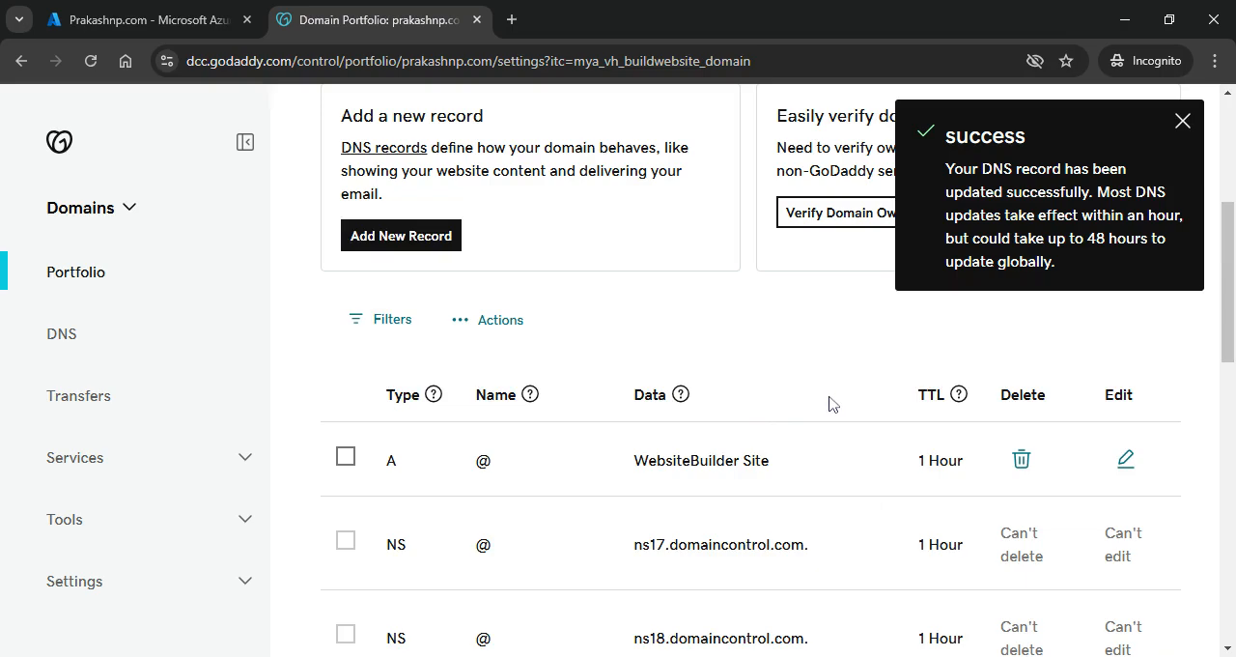
# Step: Switch back to the Azure portal and verify the custom domain against the new TXT record, retrying if needed
pyautogui.scroll(1, 831, 404)
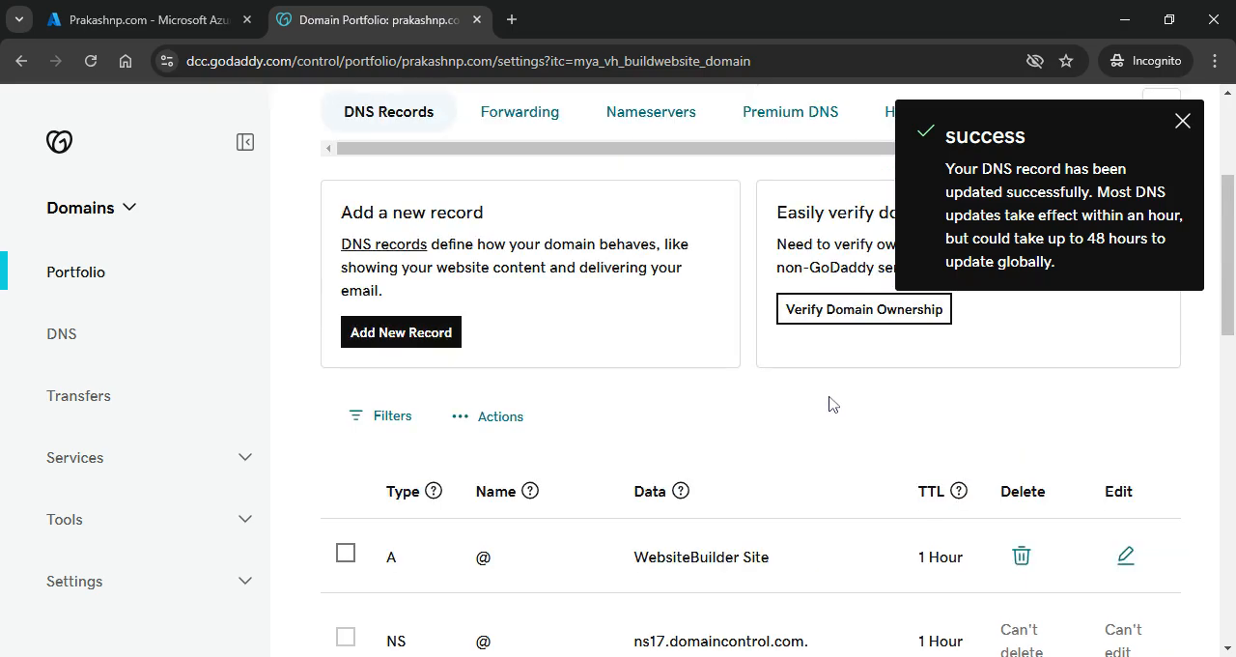
pyautogui.click(124, 20)
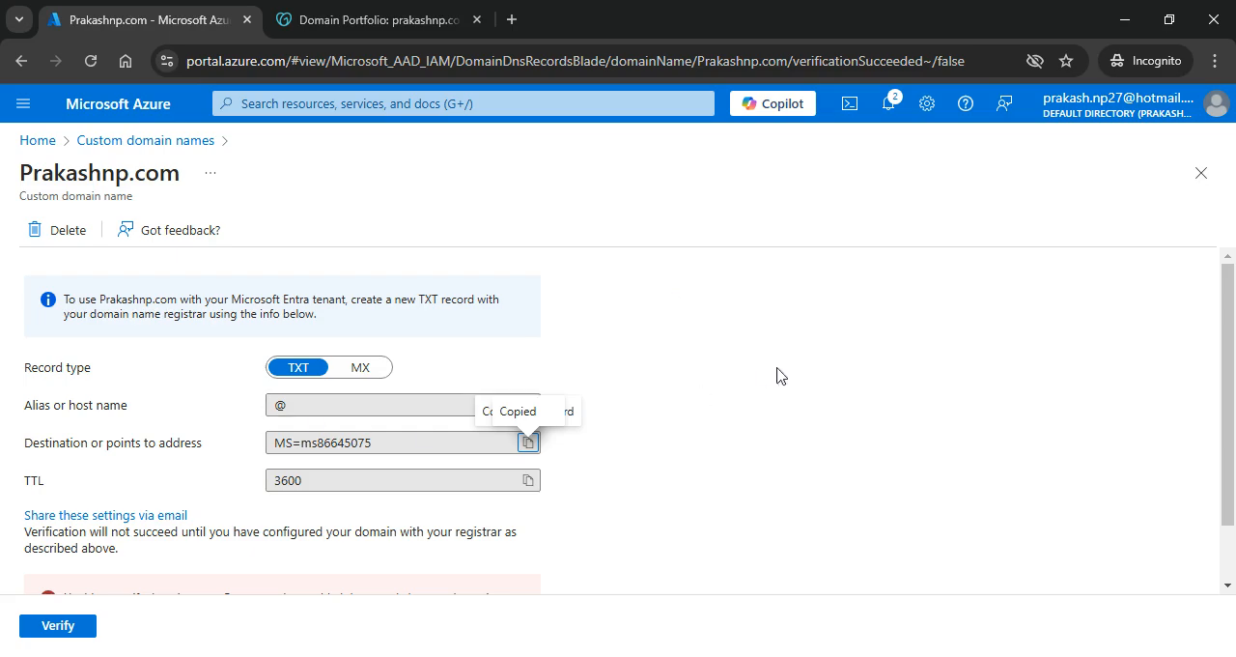
pyautogui.scroll(-2, 435, 503)
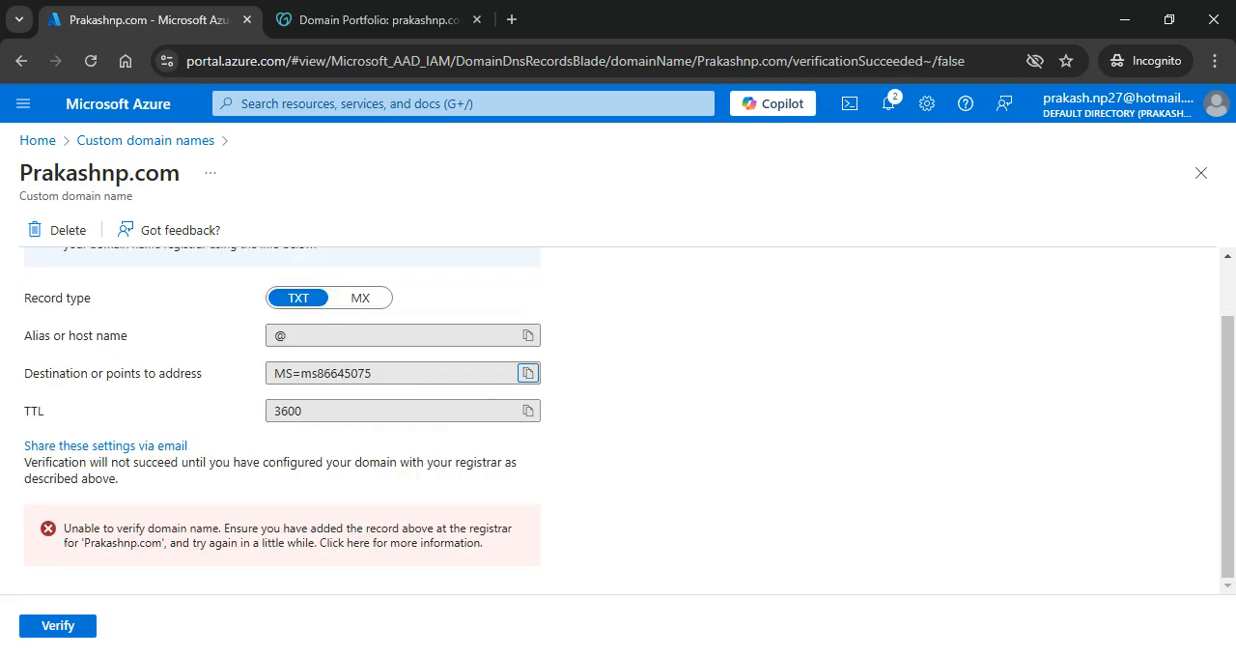
pyautogui.click(51, 633)
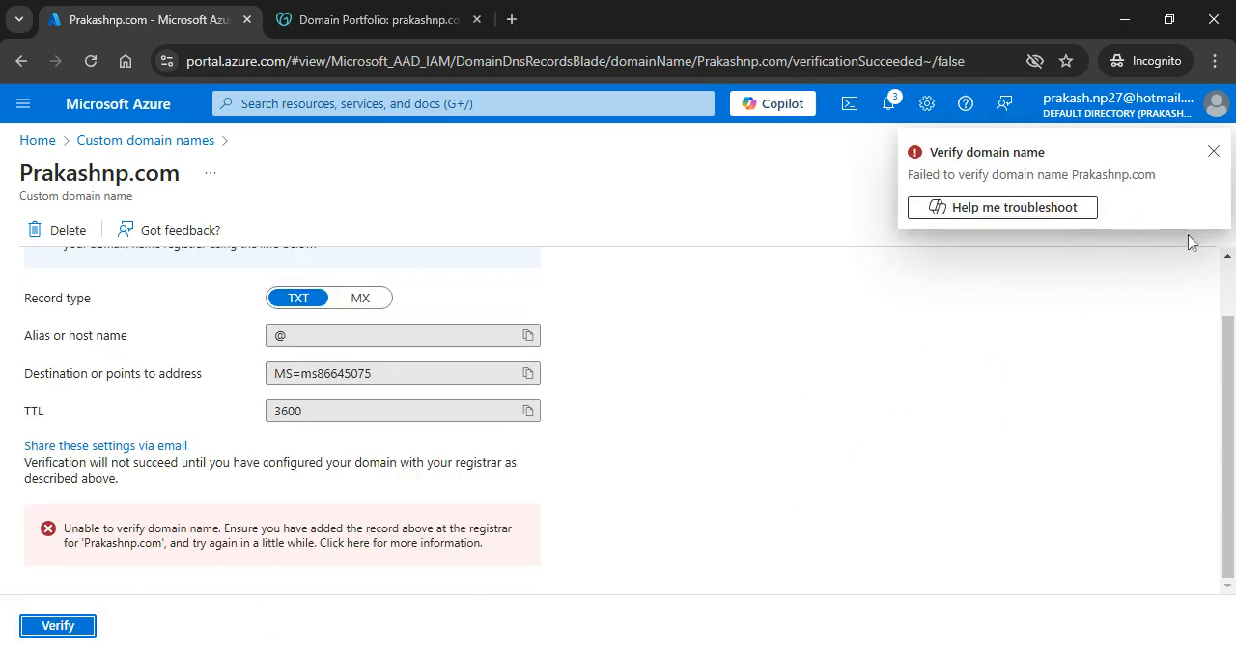
pyautogui.click(65, 625)
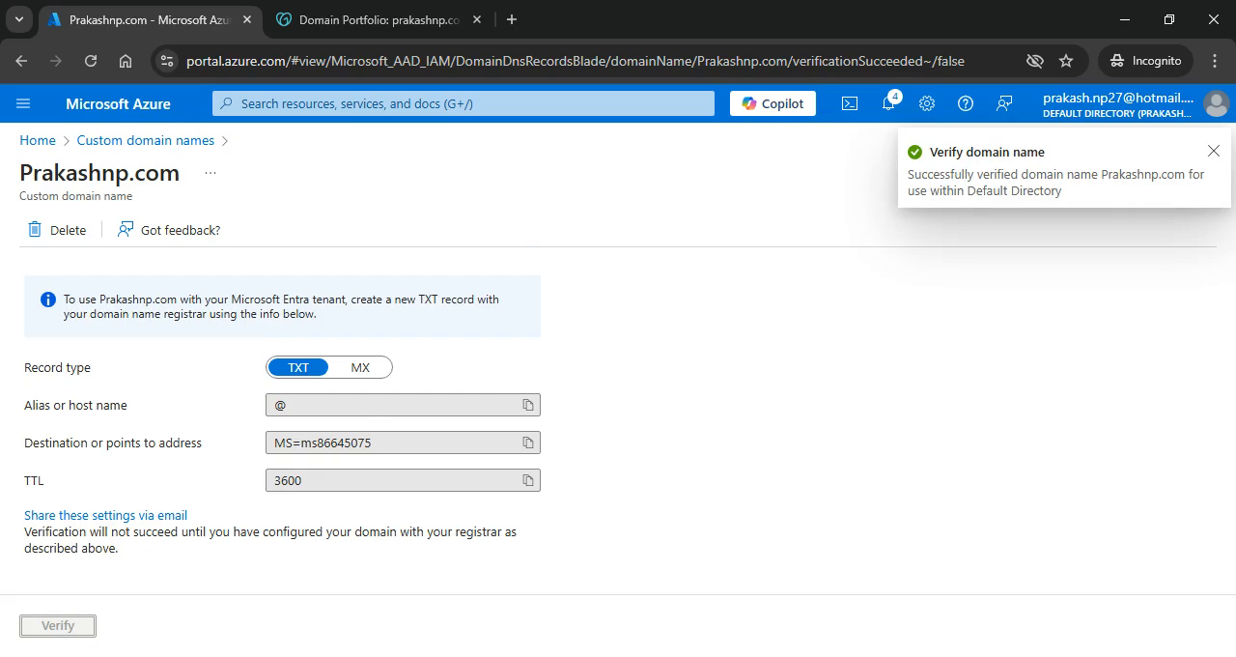
# Step: Make the verified custom domain the directory's primary domain and refresh the custom domain names list
pyautogui.click(161, 140)
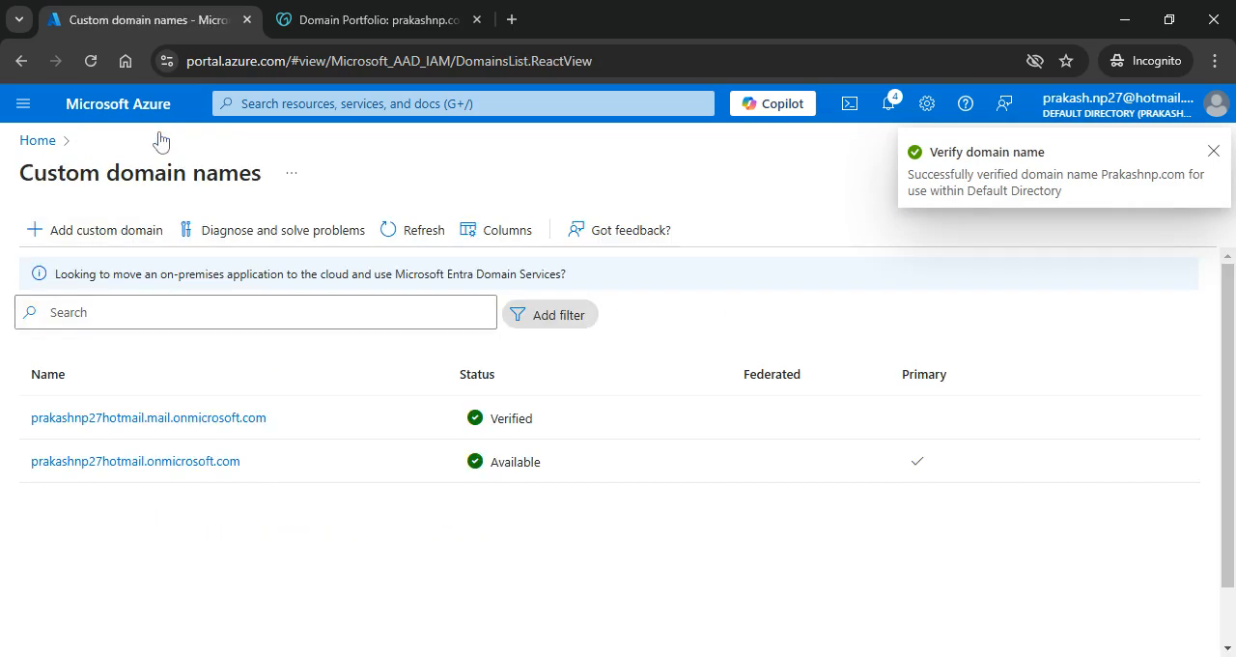
pyautogui.click(434, 237)
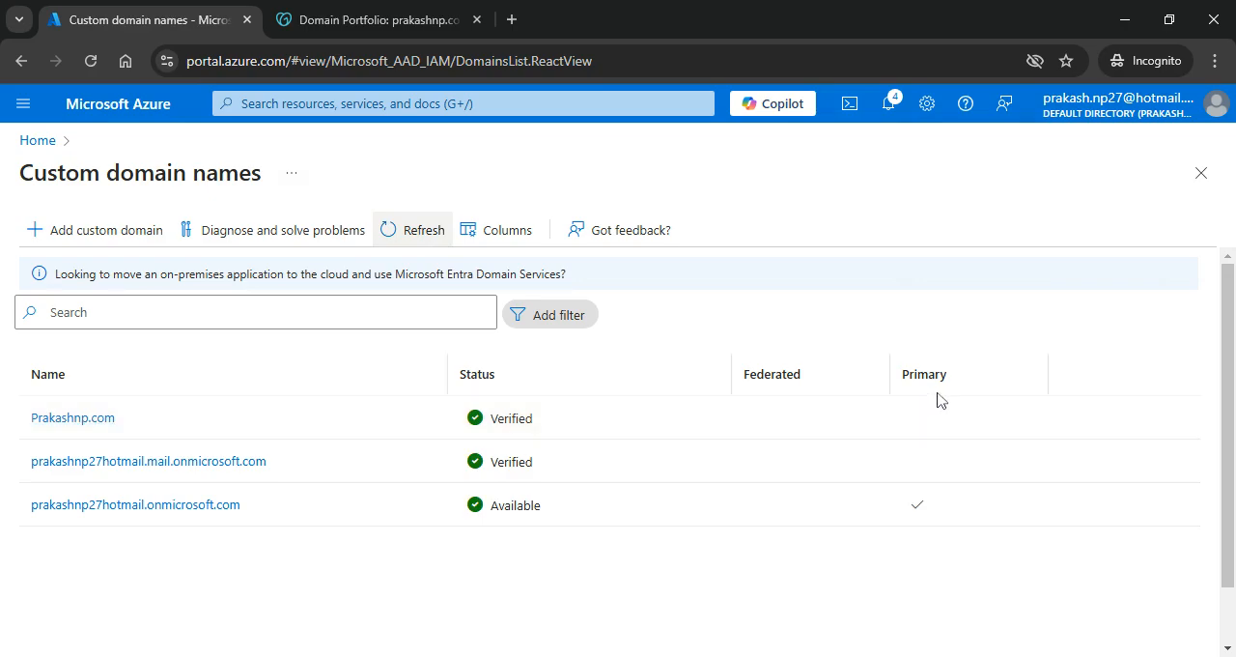
pyautogui.click(71, 423)
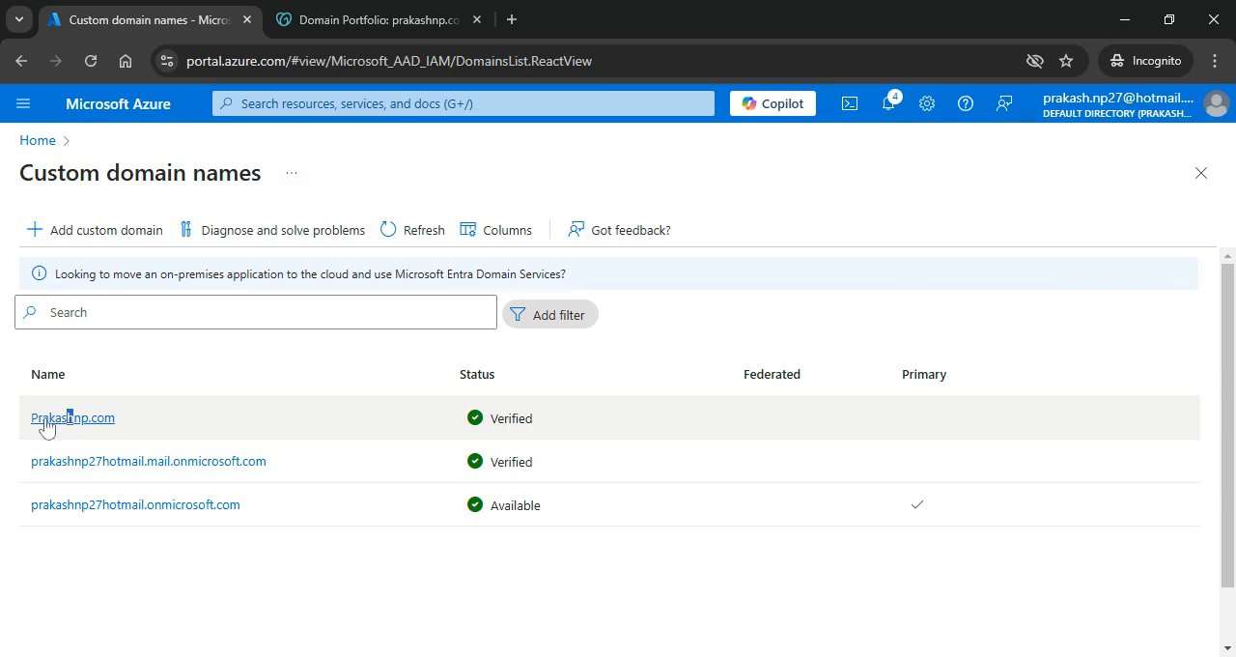
pyautogui.click(75, 421)
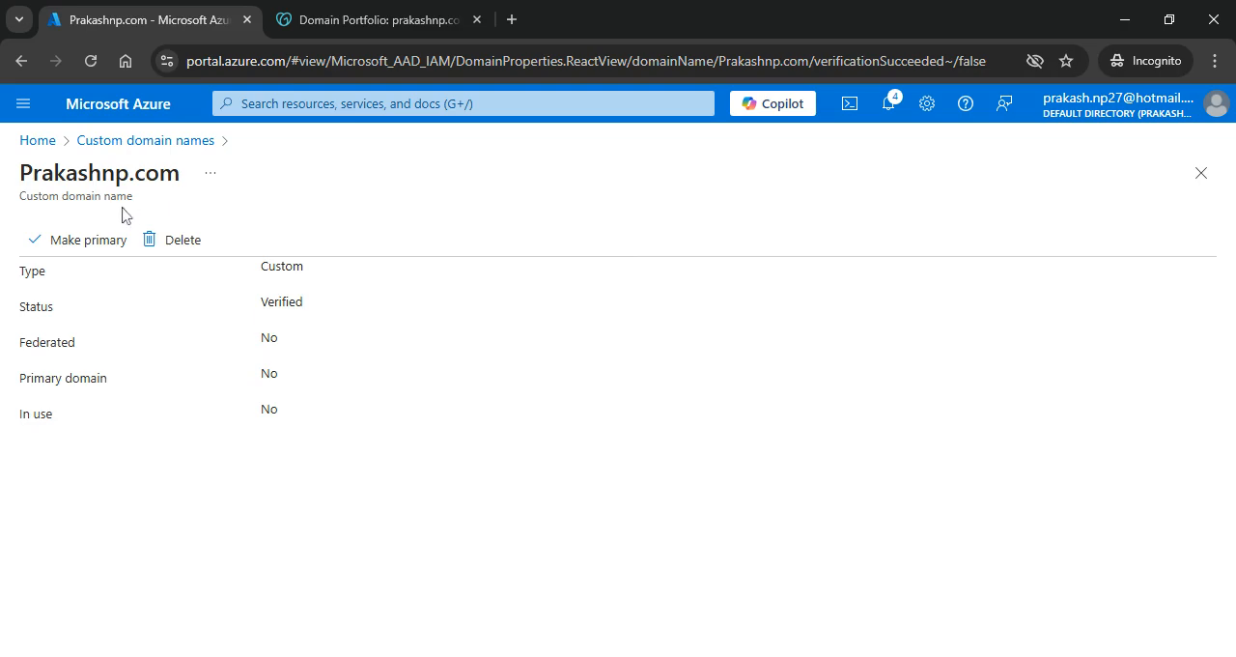
pyautogui.click(81, 242)
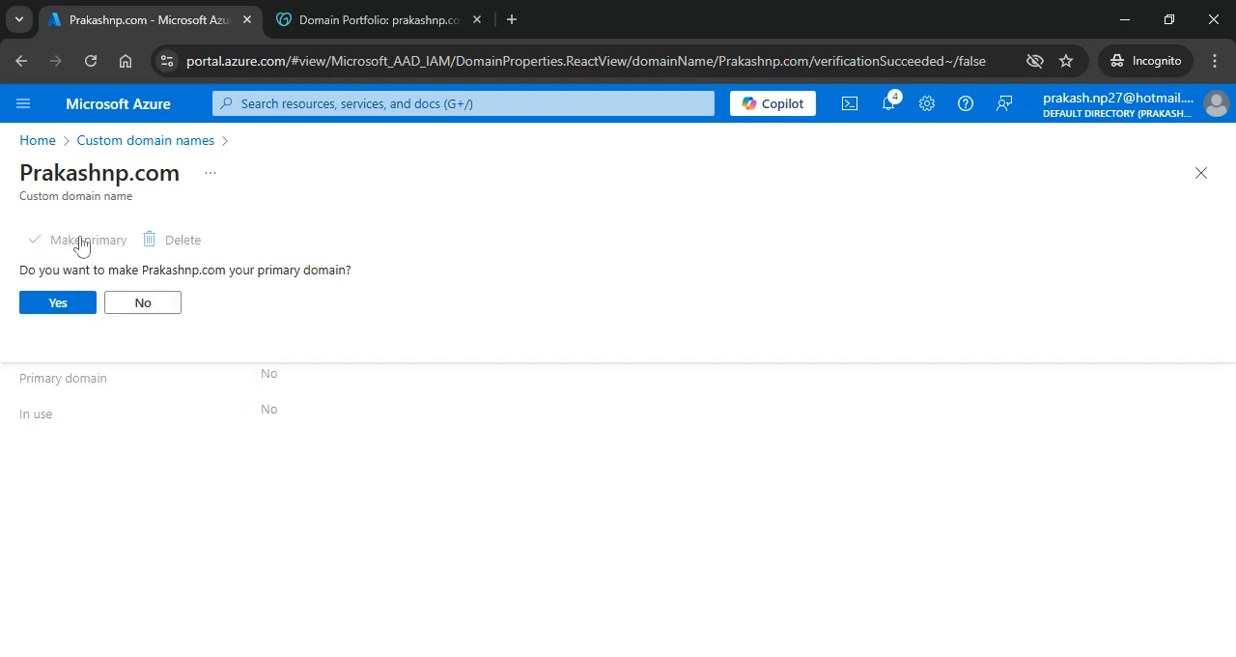
pyautogui.click(58, 303)
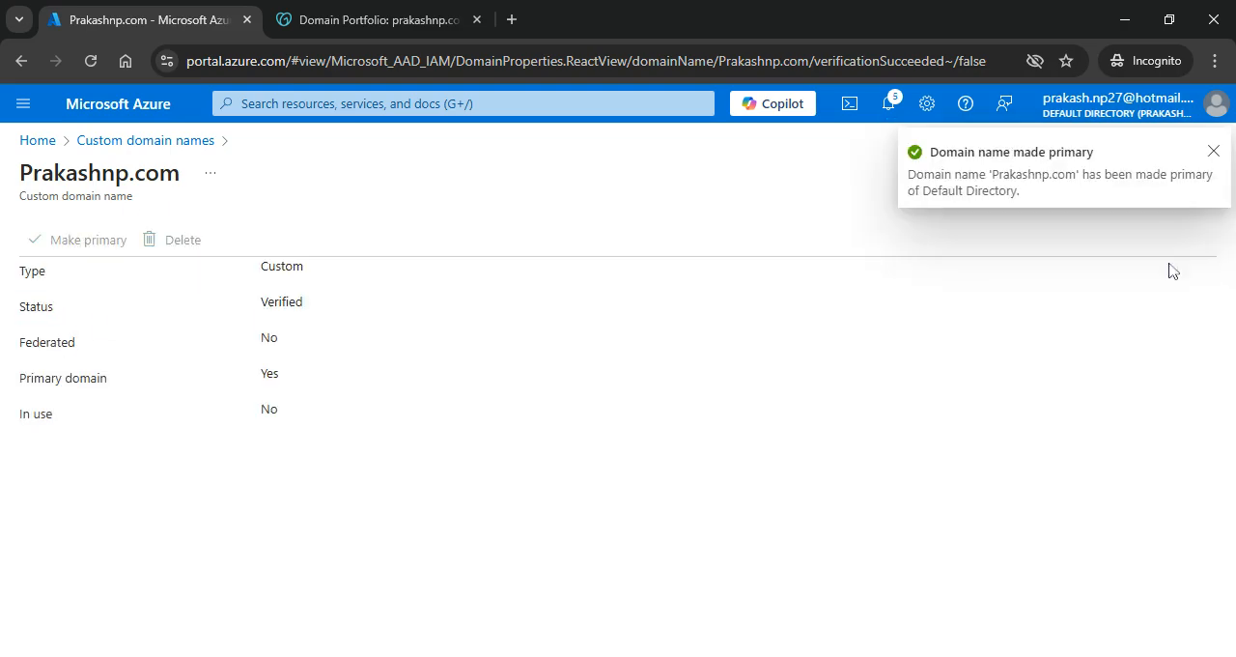
pyautogui.click(1213, 151)
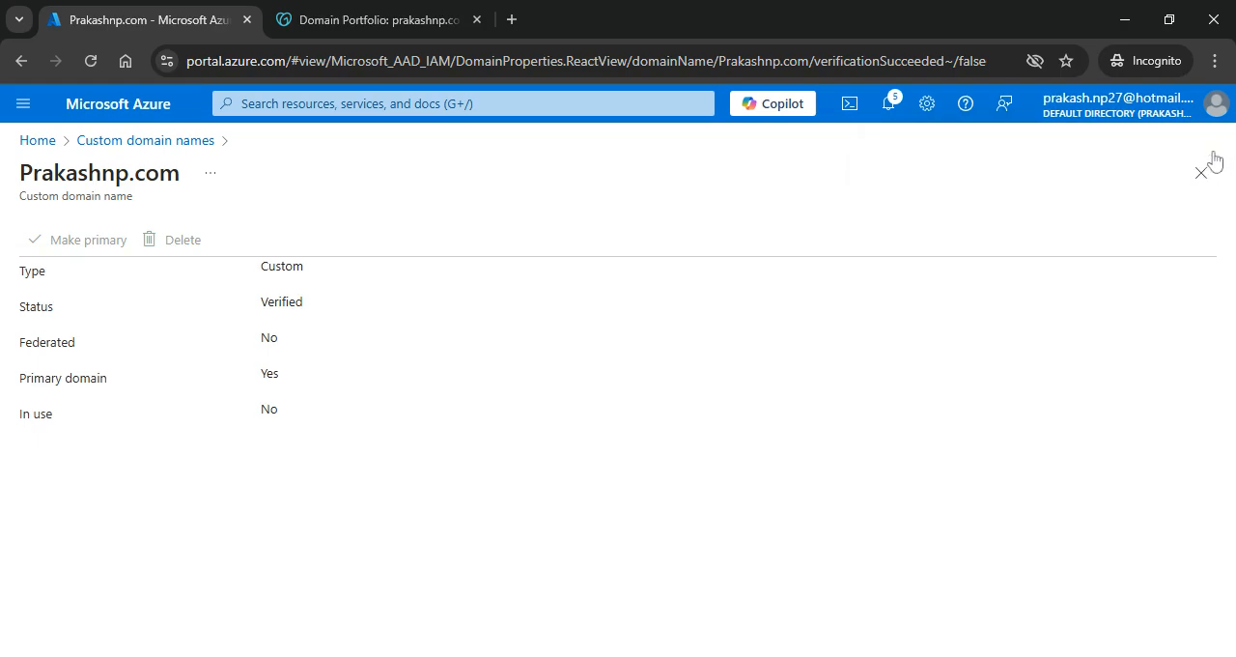
pyautogui.click(180, 143)
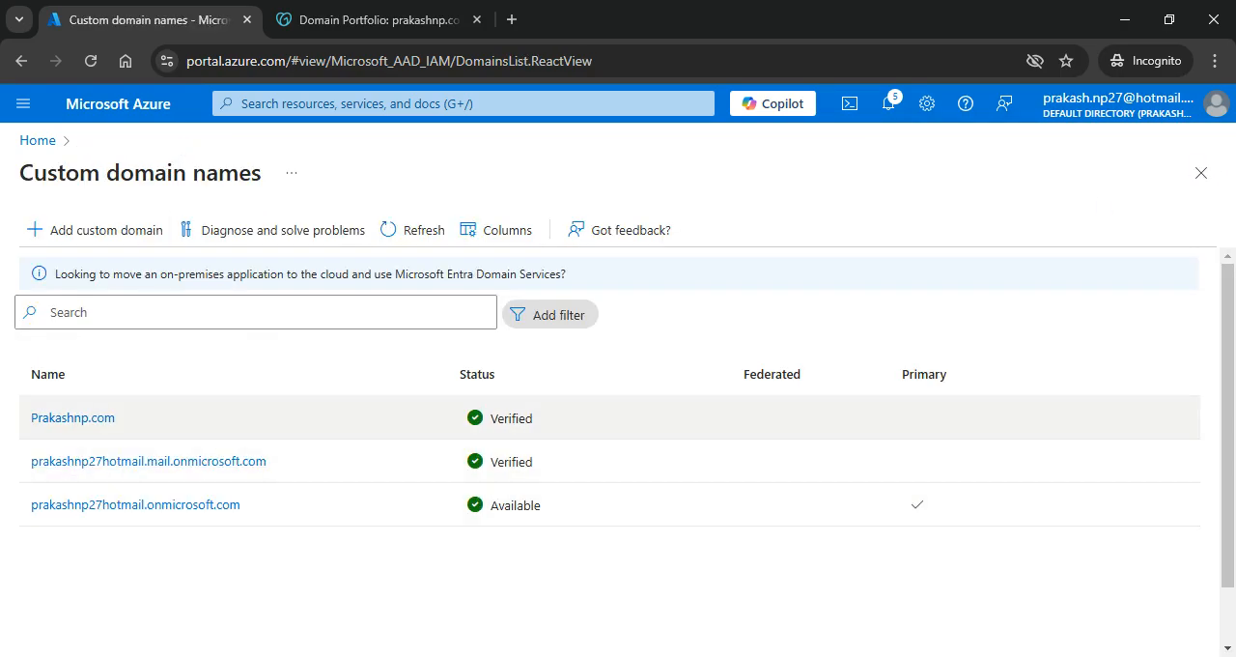
pyautogui.click(406, 236)
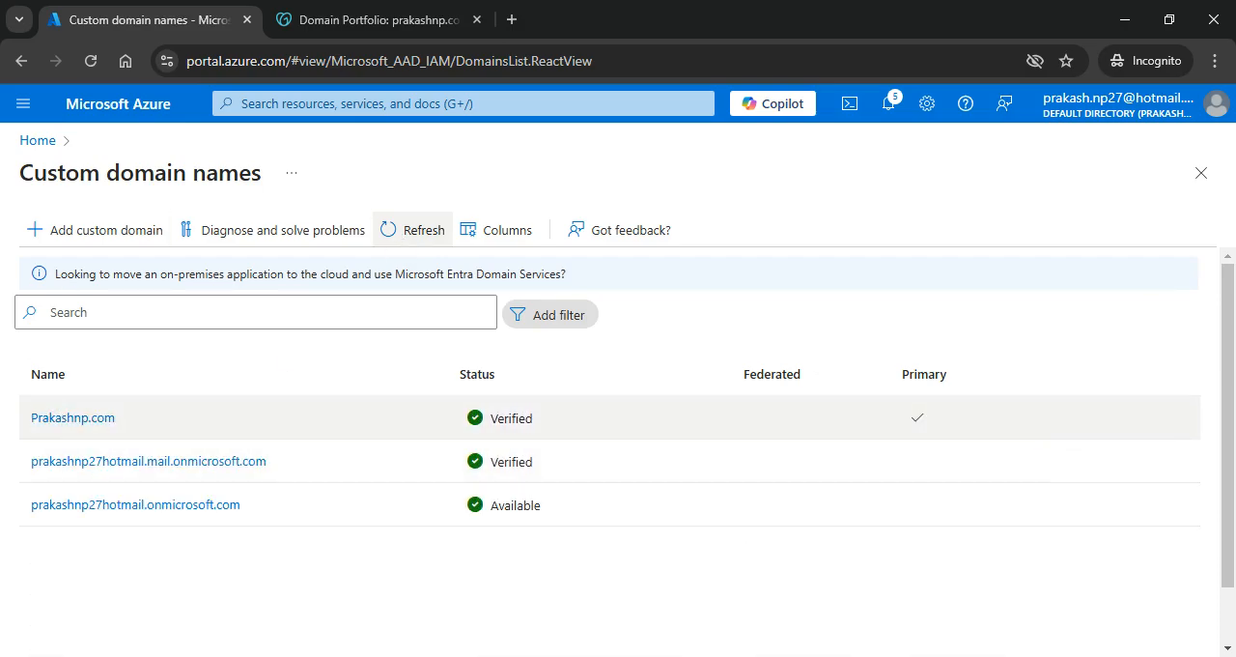
# Step: Start creating a Microsoft Entra Domain Services instance in the Testing-RG resource group and continue to its networking settings
pyautogui.click(38, 141)
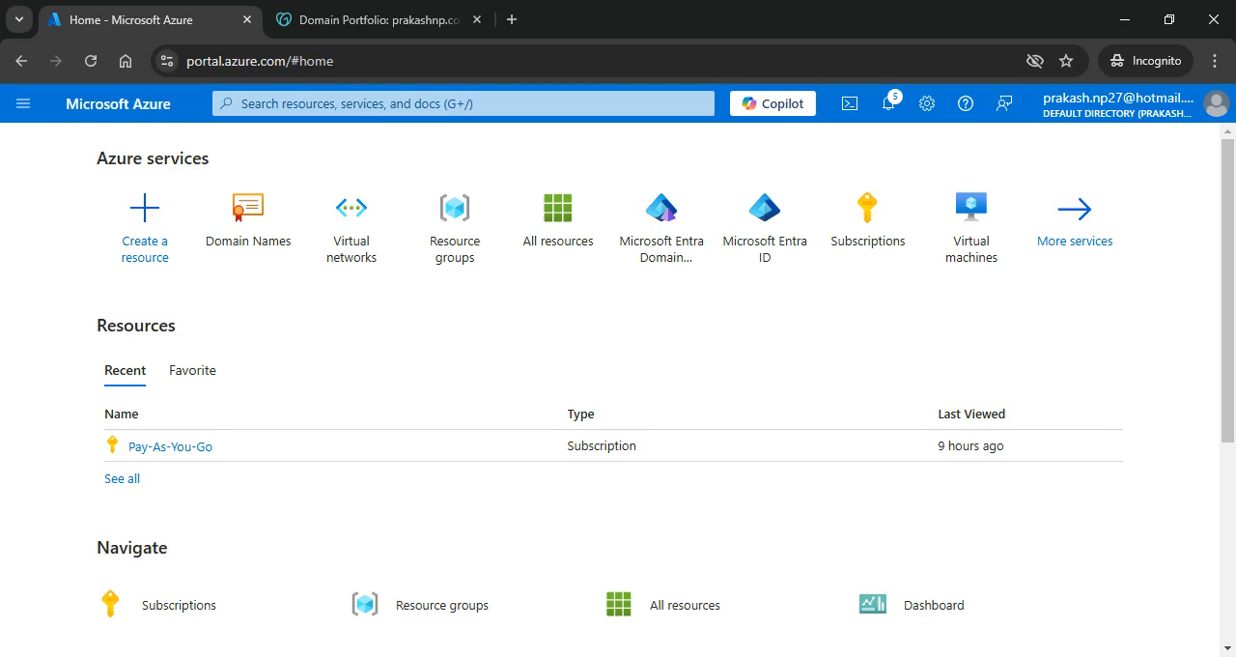
pyautogui.click(666, 237)
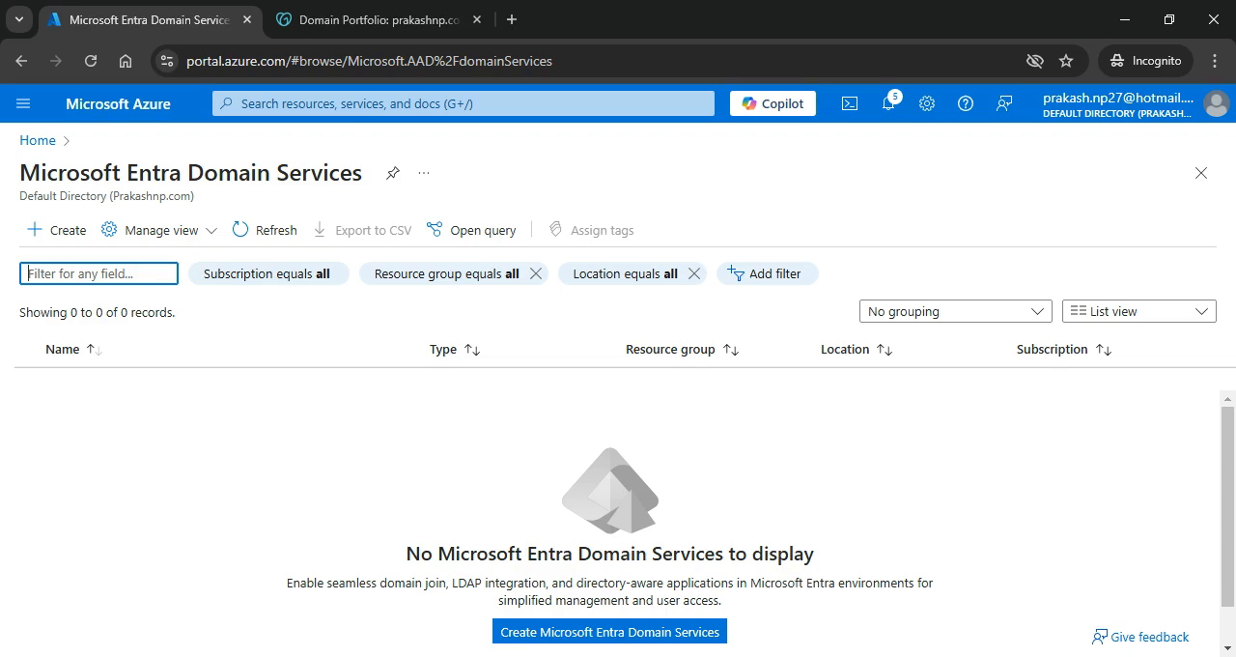
pyautogui.click(59, 232)
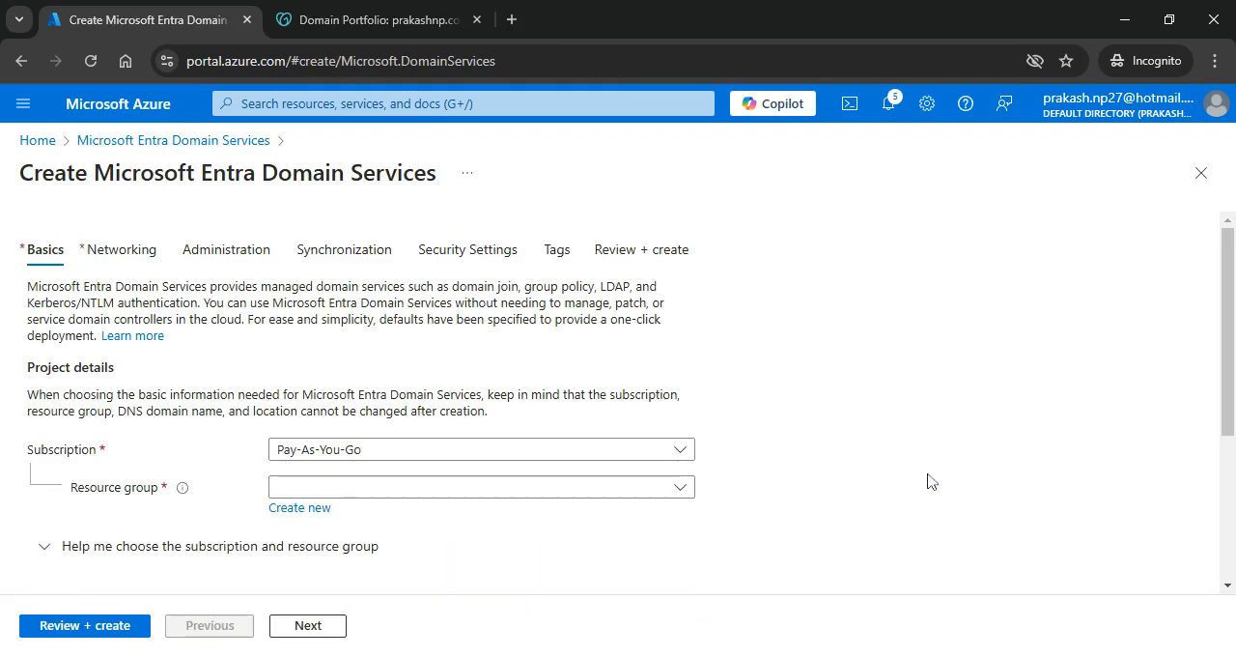
pyautogui.scroll(-2, 927, 483)
pyautogui.click(680, 390)
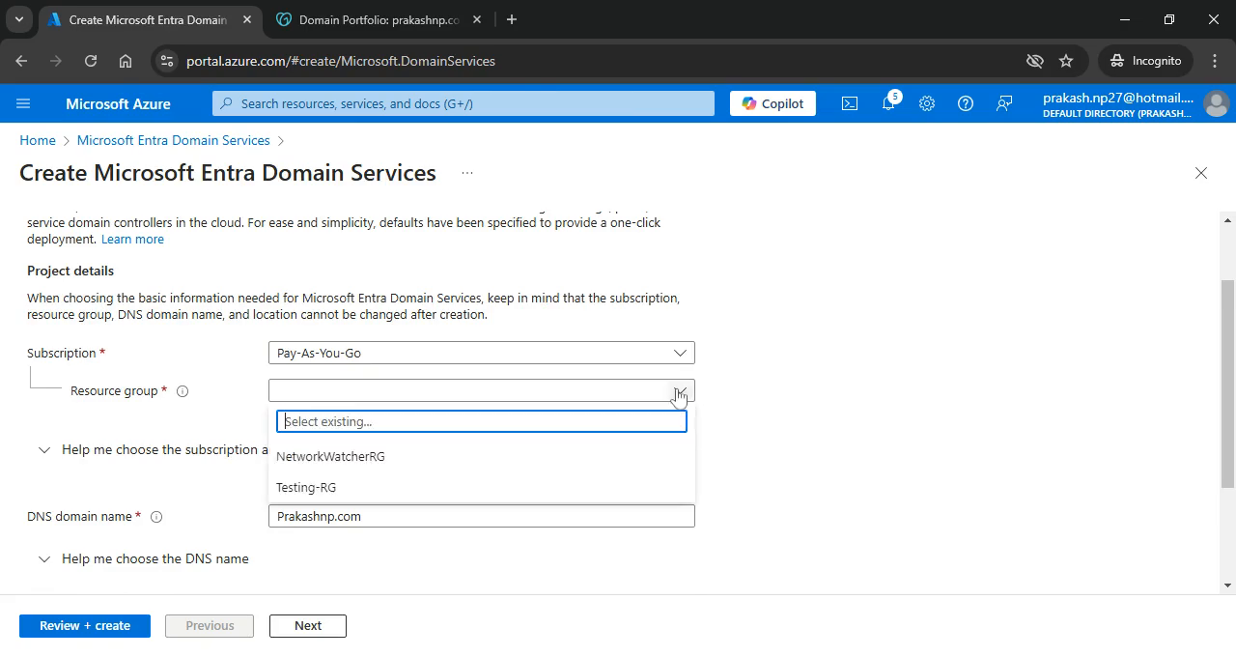
pyautogui.click(340, 493)
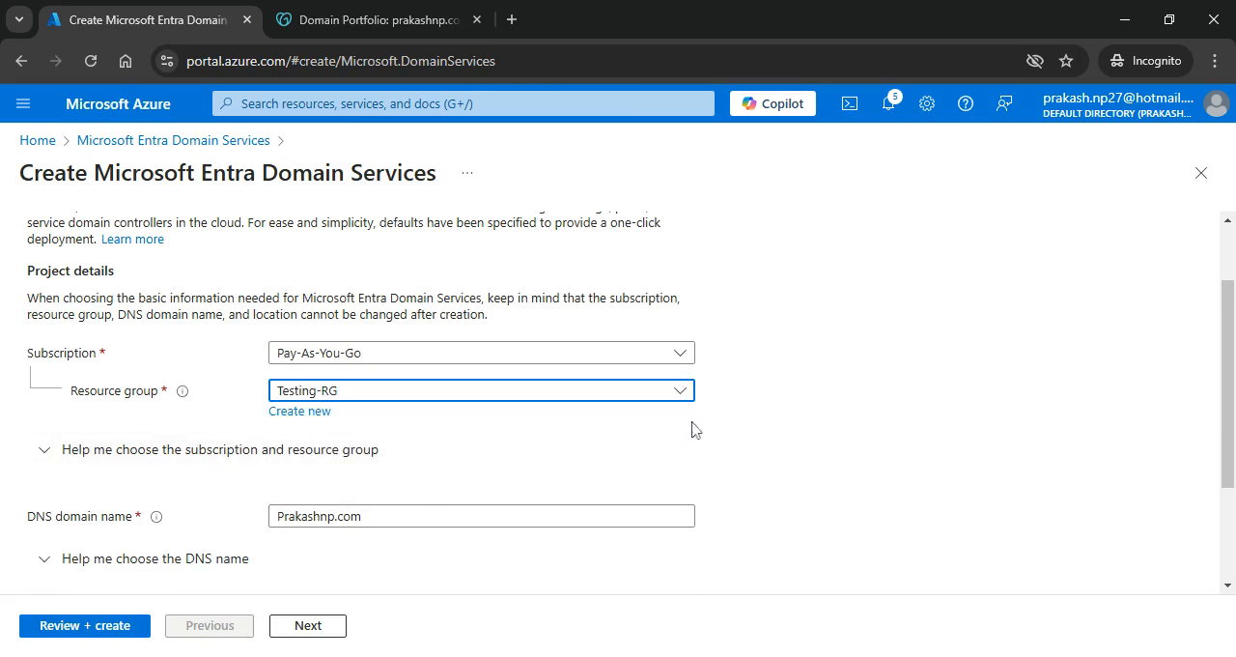
pyautogui.scroll(-2, 809, 406)
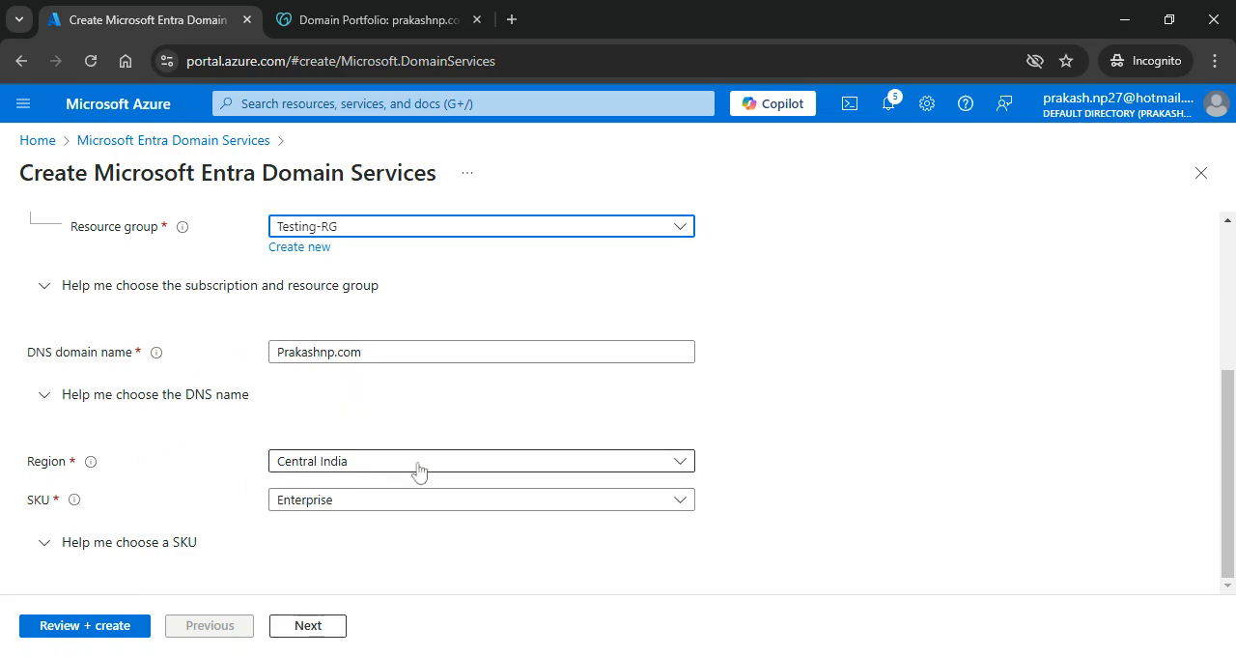
pyautogui.click(309, 628)
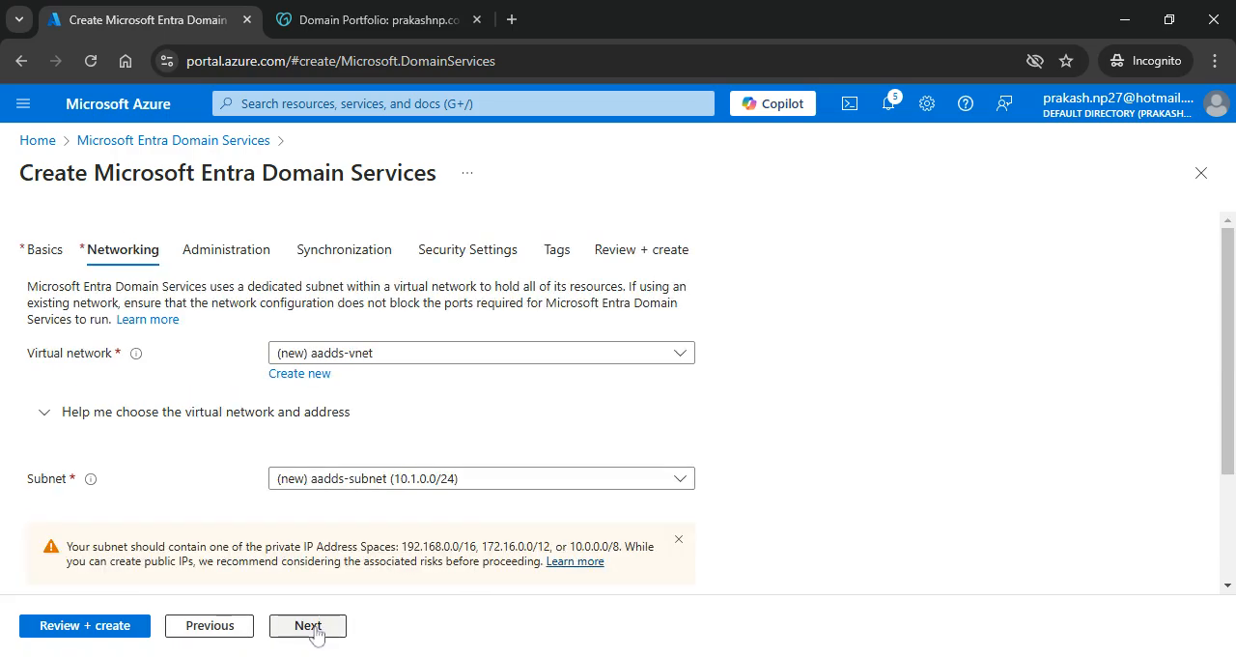
# Step: Set the networking to the existing Testing-Vnet virtual network and its default (10.0.0.0/24) subnet, and continue to the administration settings
pyautogui.click(447, 358)
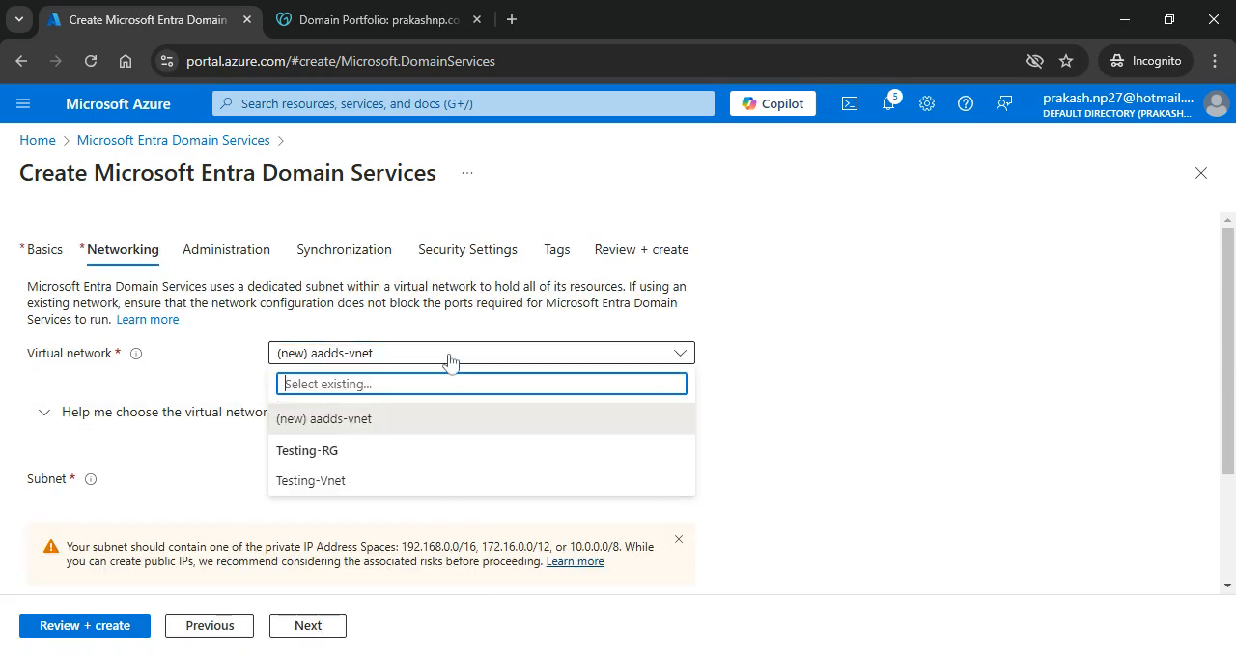
pyautogui.click(339, 482)
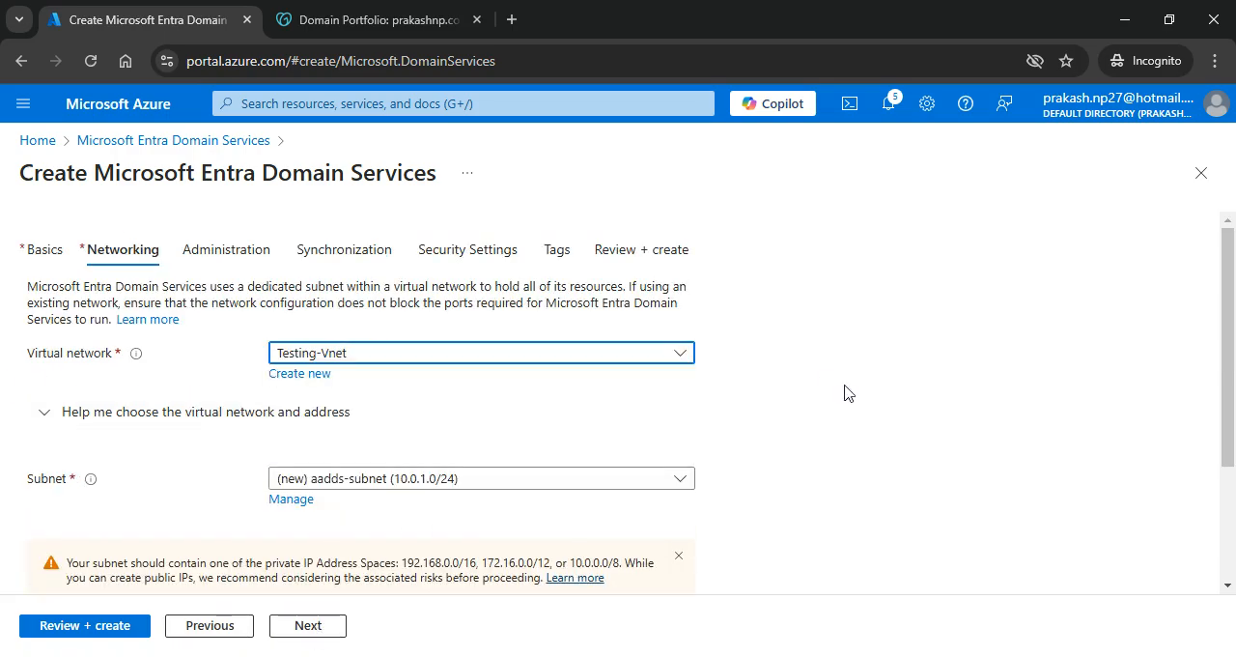
pyautogui.click(660, 483)
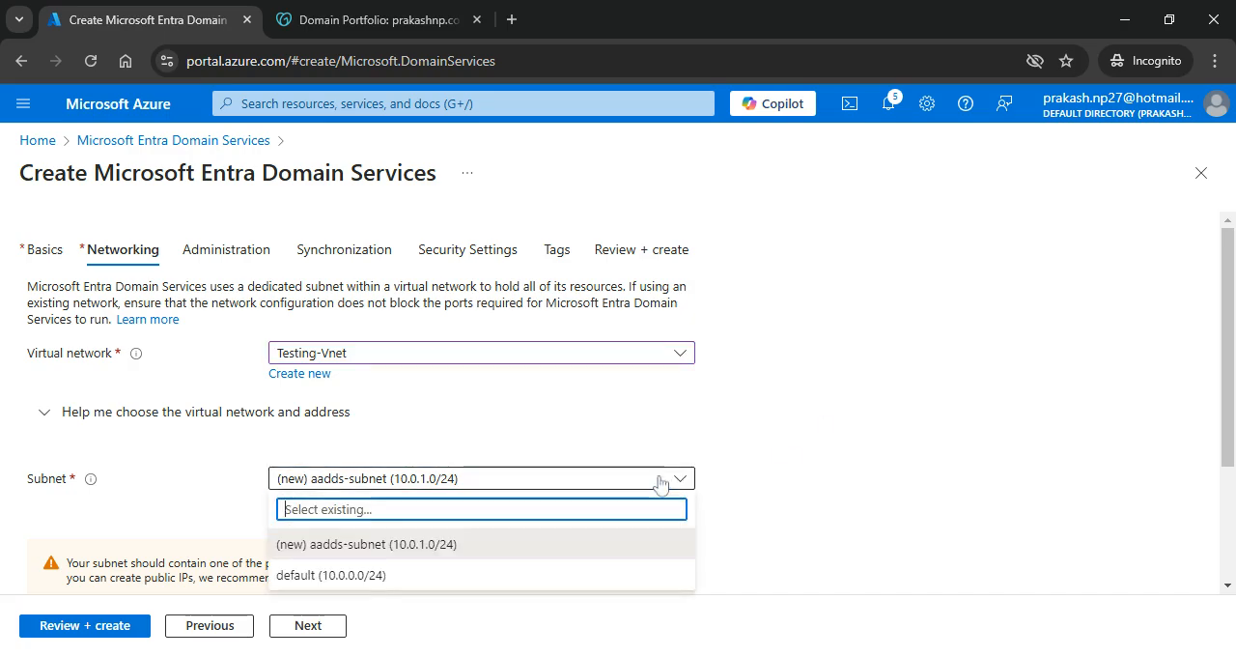
pyautogui.click(386, 579)
pyautogui.scroll(-2, 744, 463)
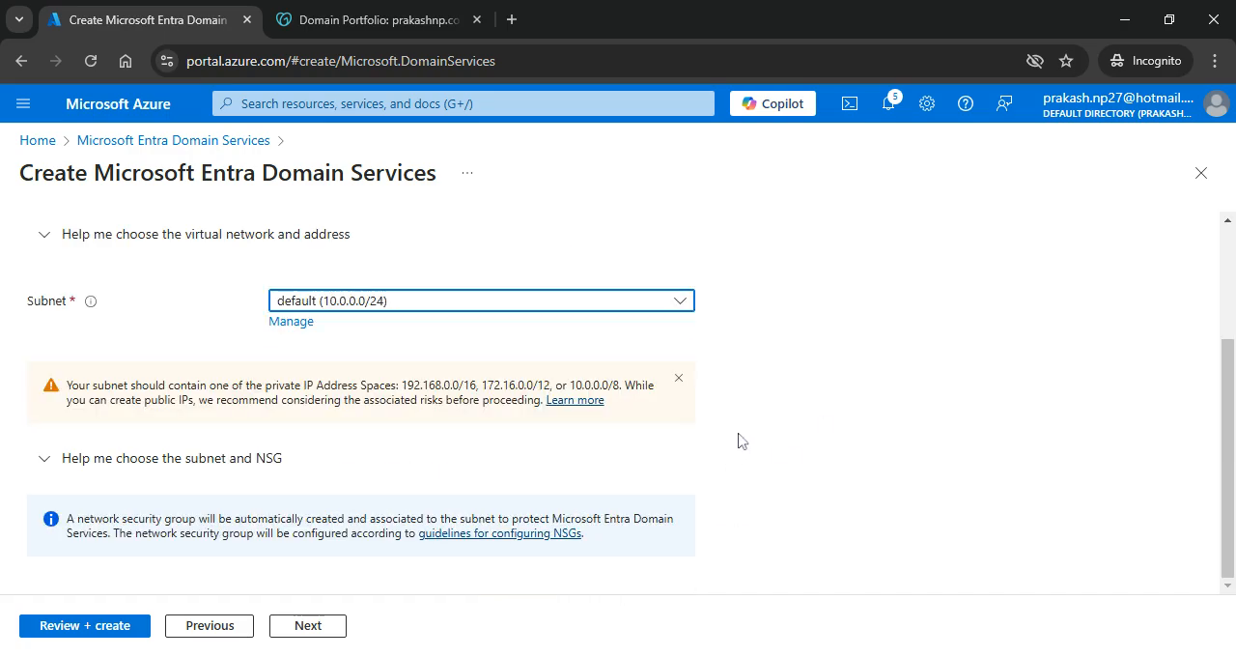
pyautogui.click(308, 628)
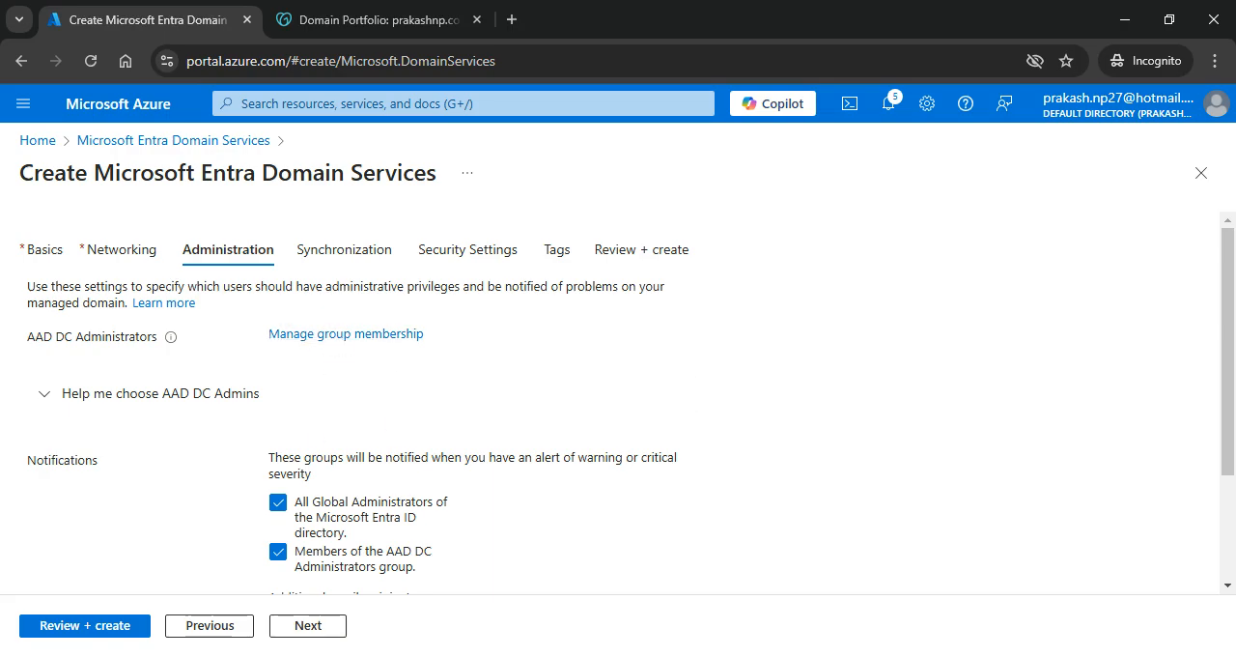
# Step: Keep the default administration, synchronization and security settings, create the Domain Services instance and accept the notice about final choices
pyautogui.click(330, 630)
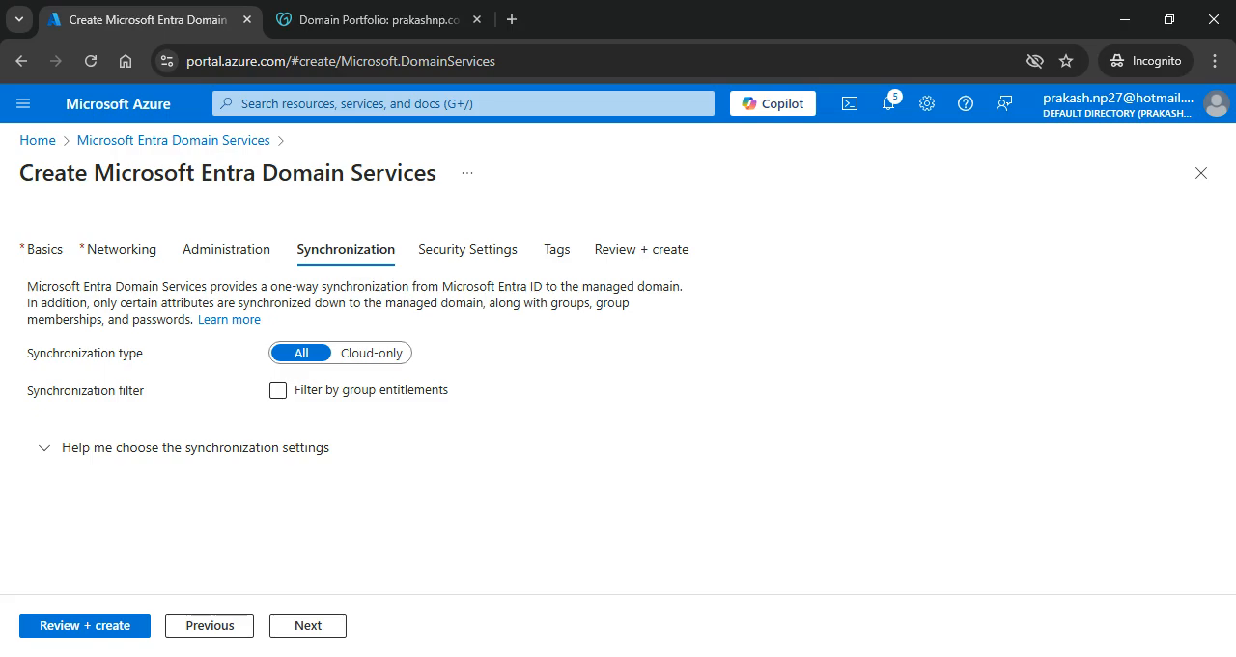
pyautogui.click(309, 625)
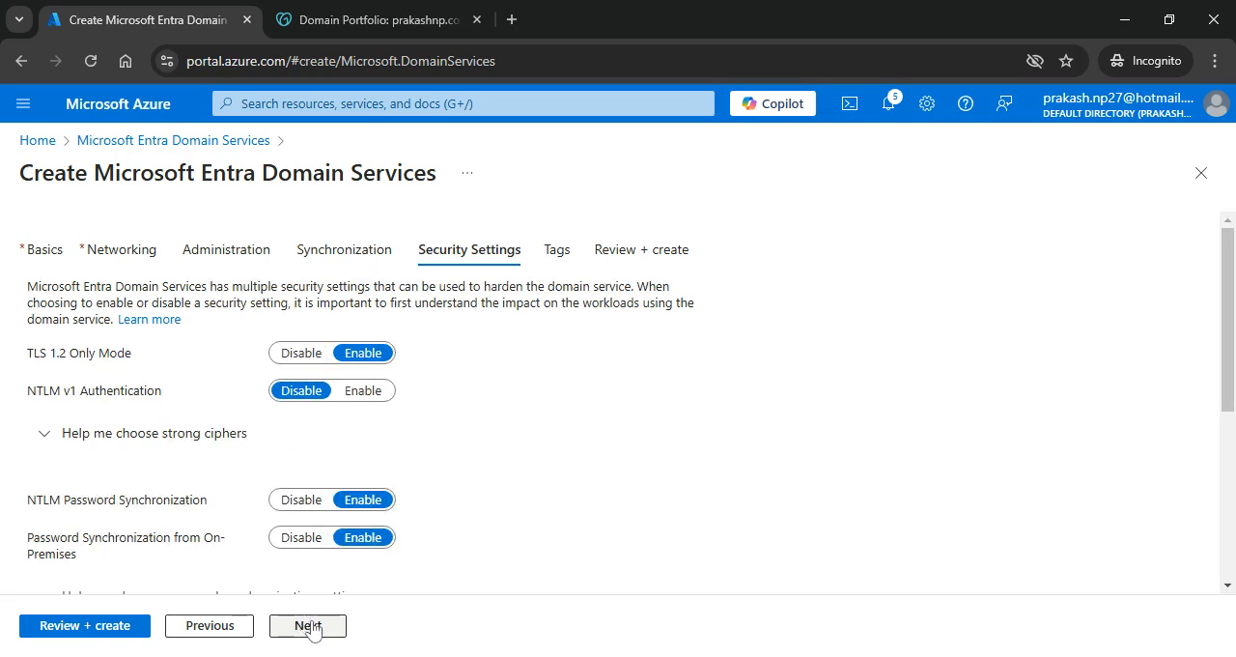
pyautogui.click(309, 625)
pyautogui.click(120, 630)
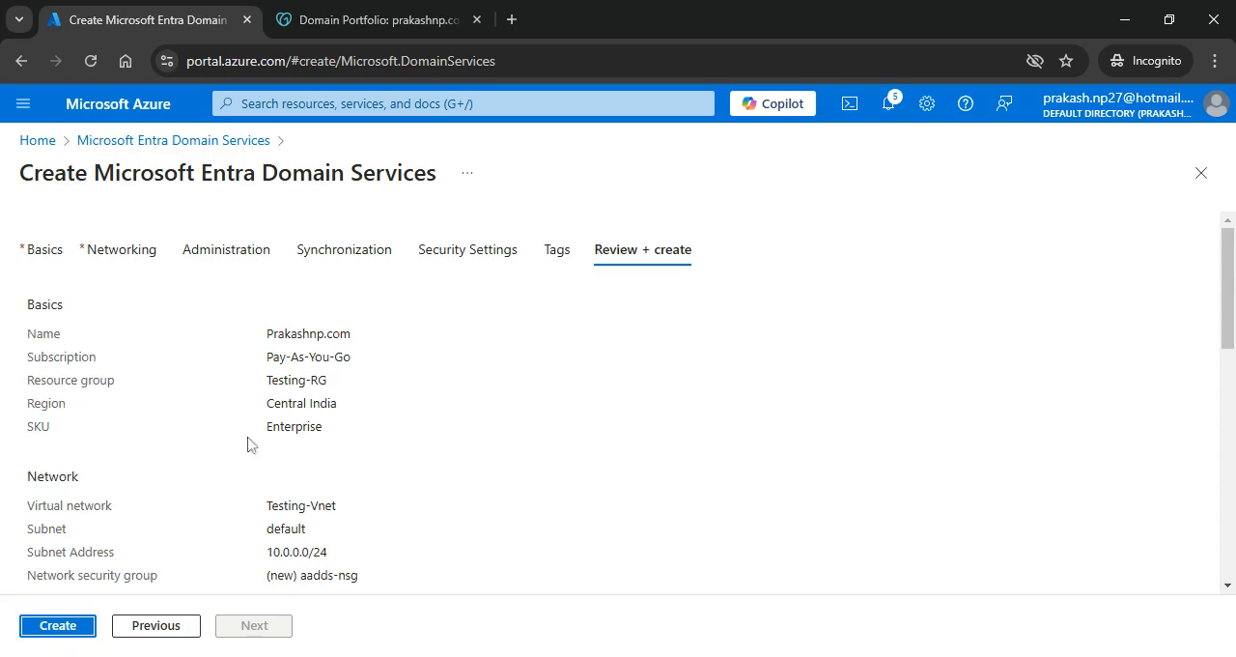
pyautogui.click(51, 633)
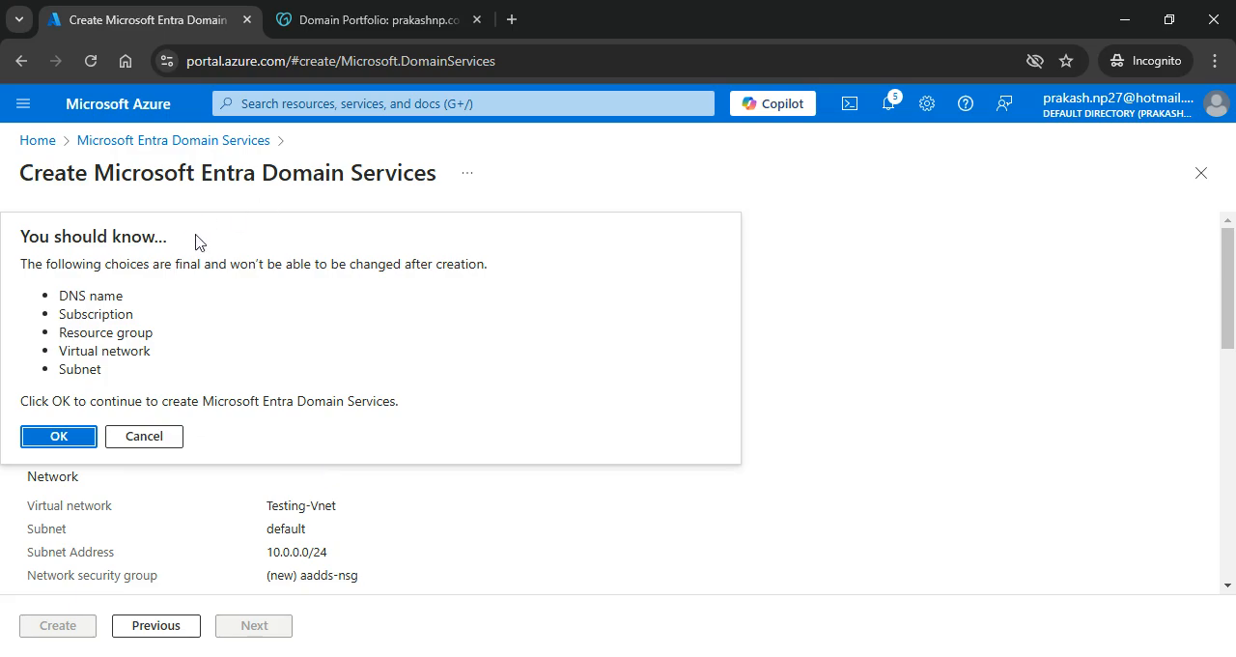
pyautogui.click(58, 442)
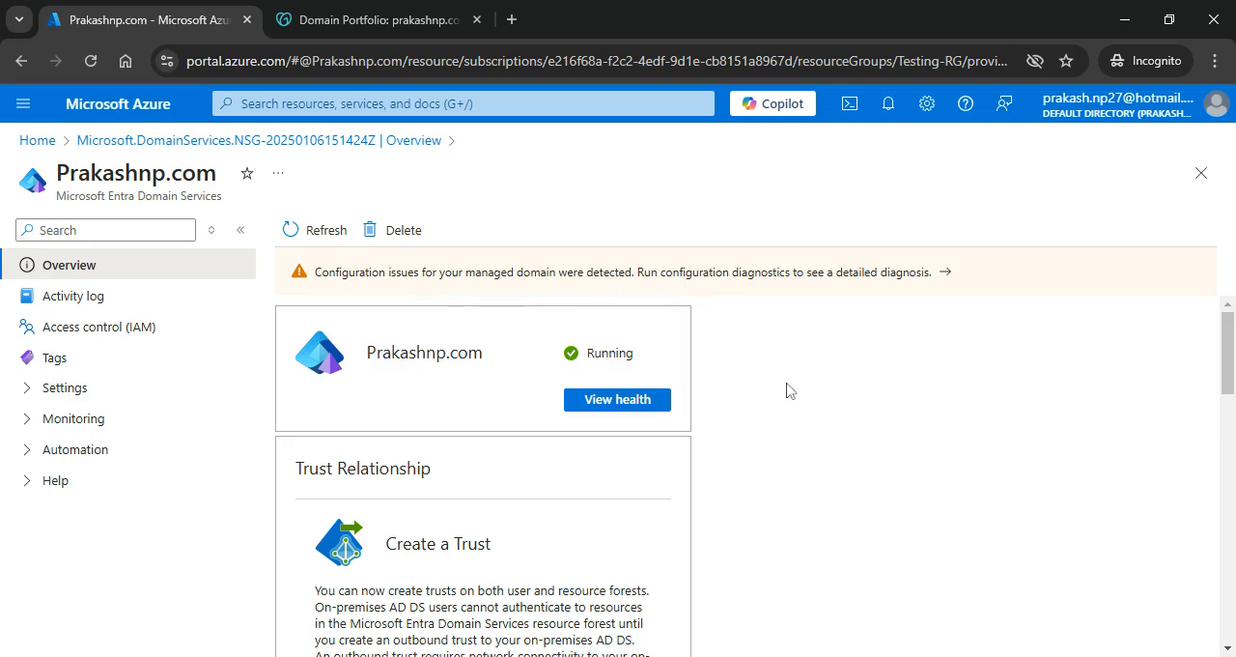
# Step: Run configuration diagnostics on the managed domain, apply the proposed DNS records fix for Testing-Vnet and expand the DNS records result again
pyautogui.scroll(-10, 786, 390)
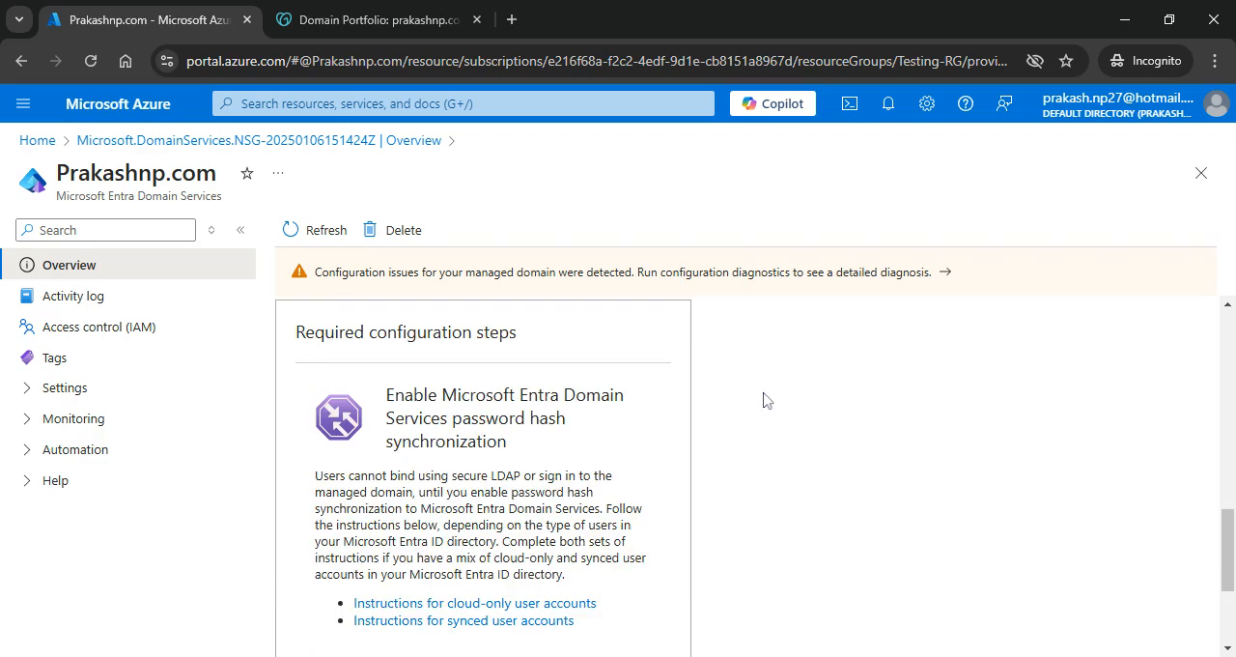
pyautogui.scroll(10, 764, 400)
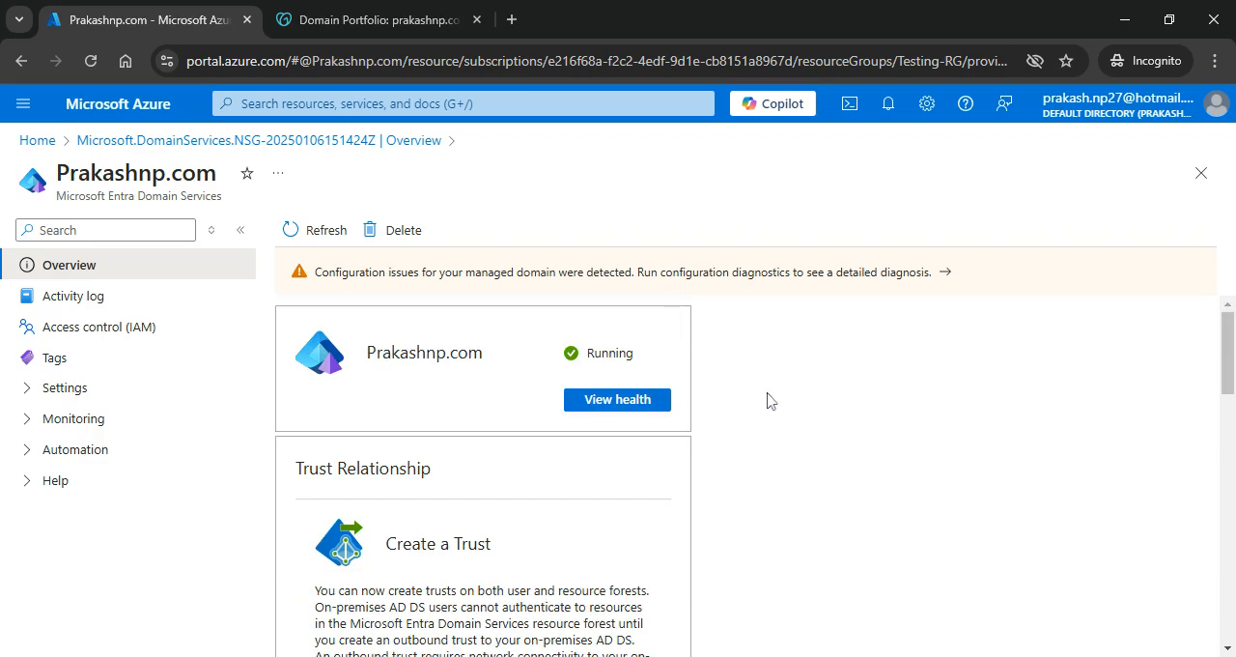
pyautogui.click(946, 273)
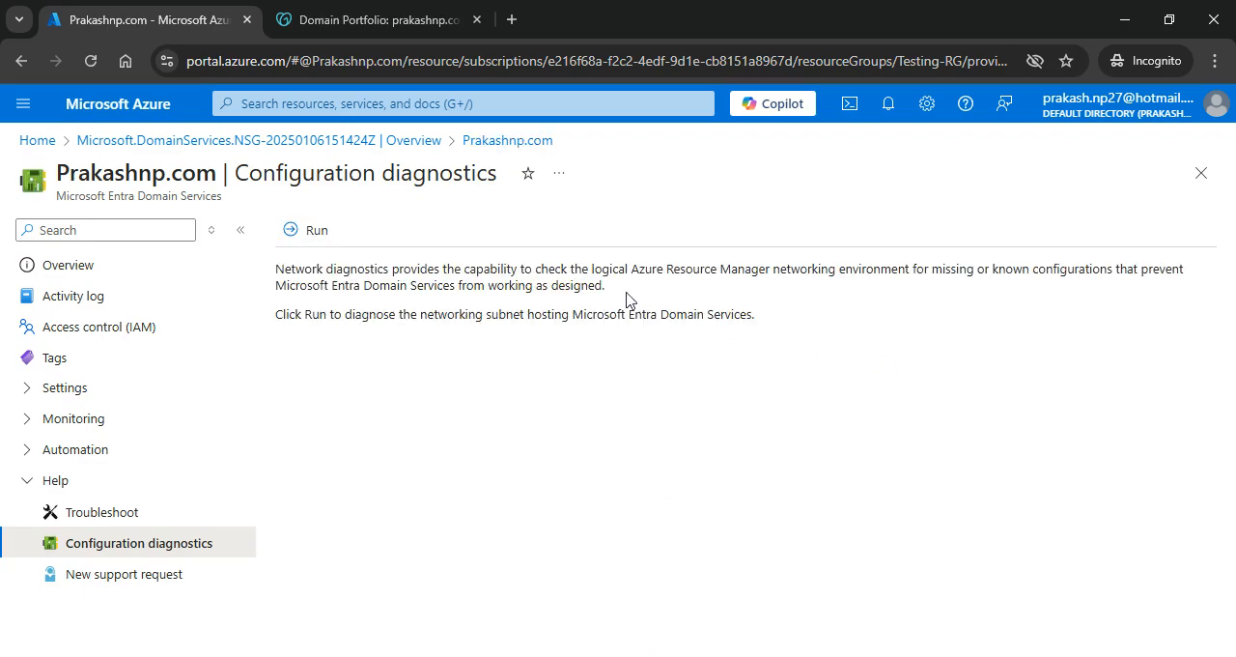
pyautogui.click(307, 231)
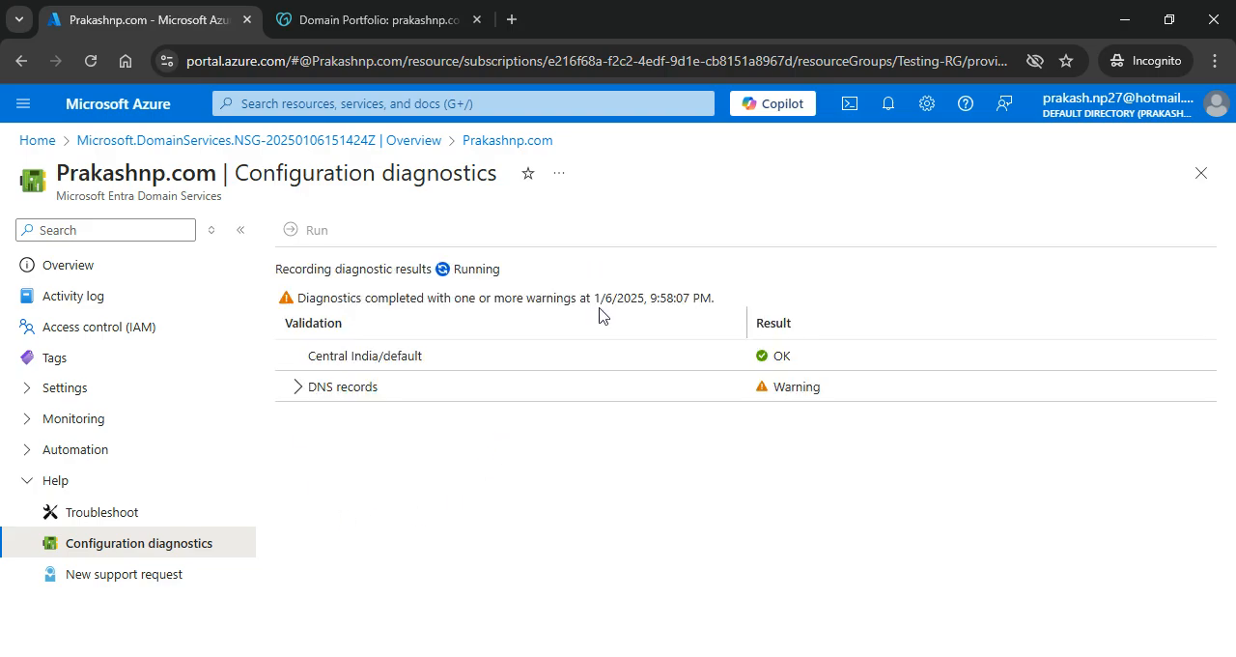
pyautogui.click(299, 387)
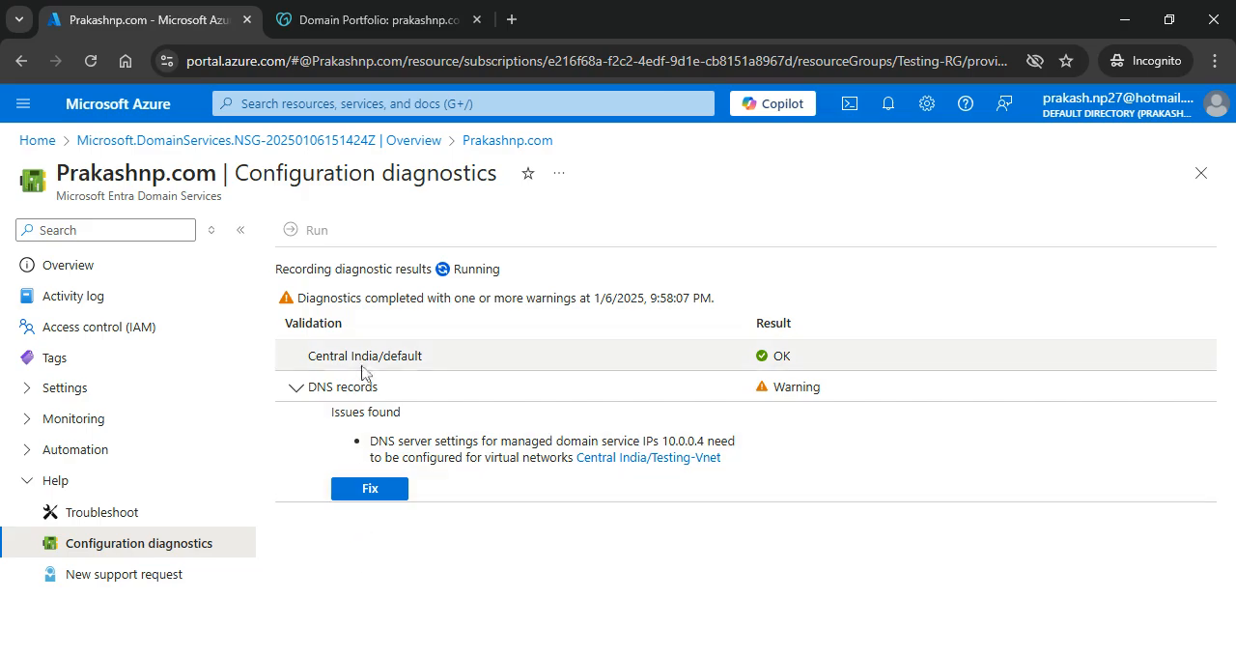
pyautogui.click(384, 496)
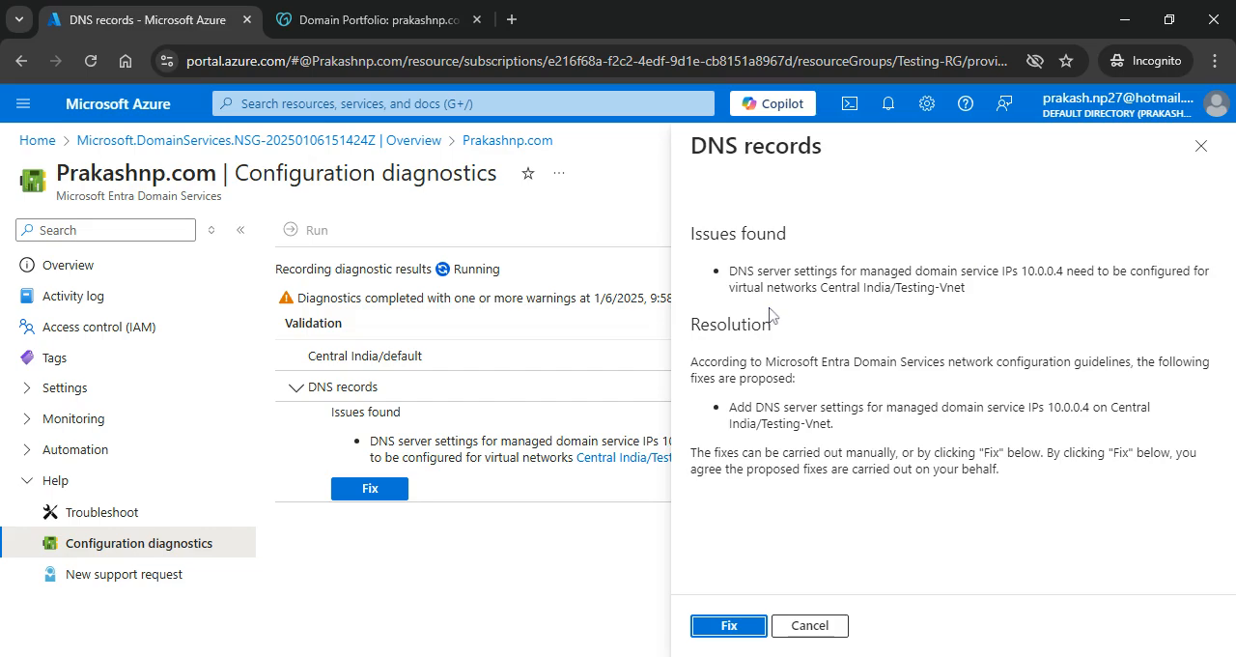
pyautogui.click(729, 626)
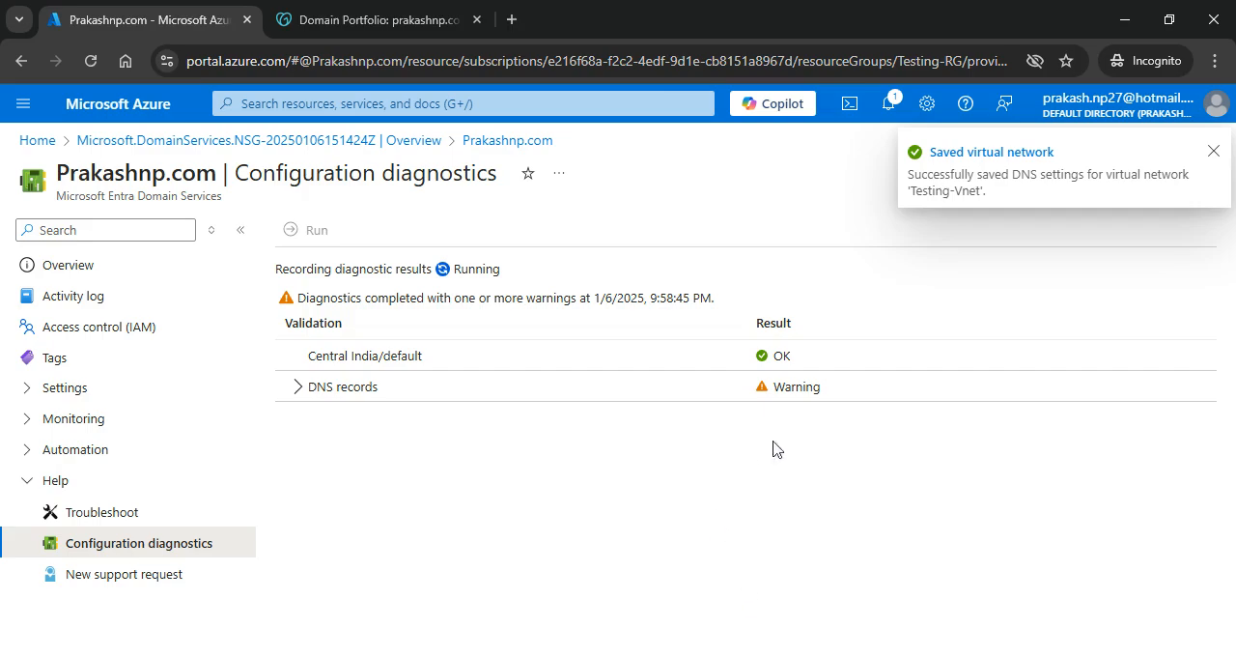
pyautogui.click(300, 388)
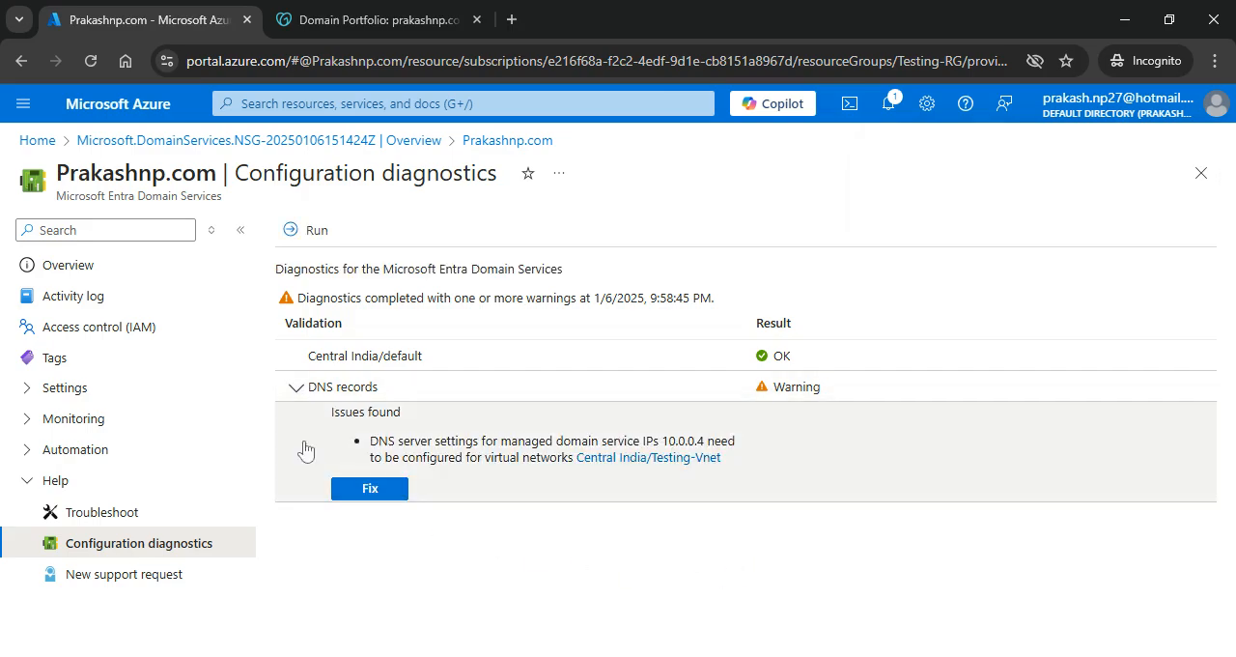
# Step: Return to the managed domain through its deployment overview and examine the IP addresses in its properties
pyautogui.click(236, 142)
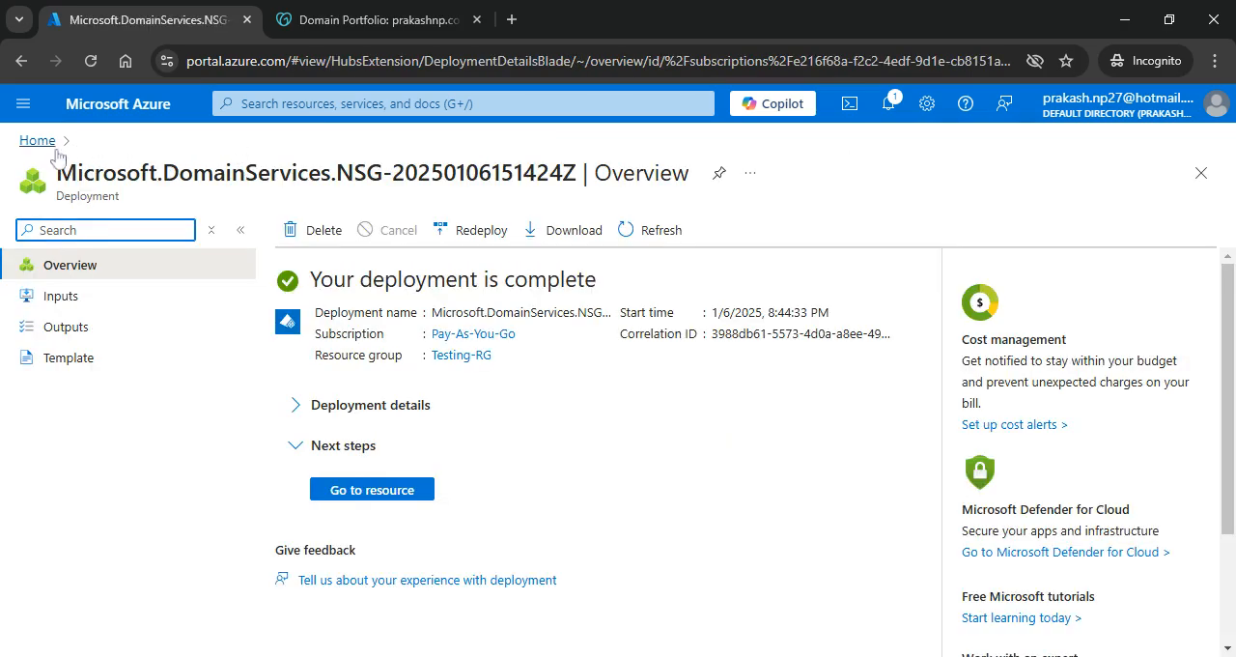
pyautogui.click(383, 497)
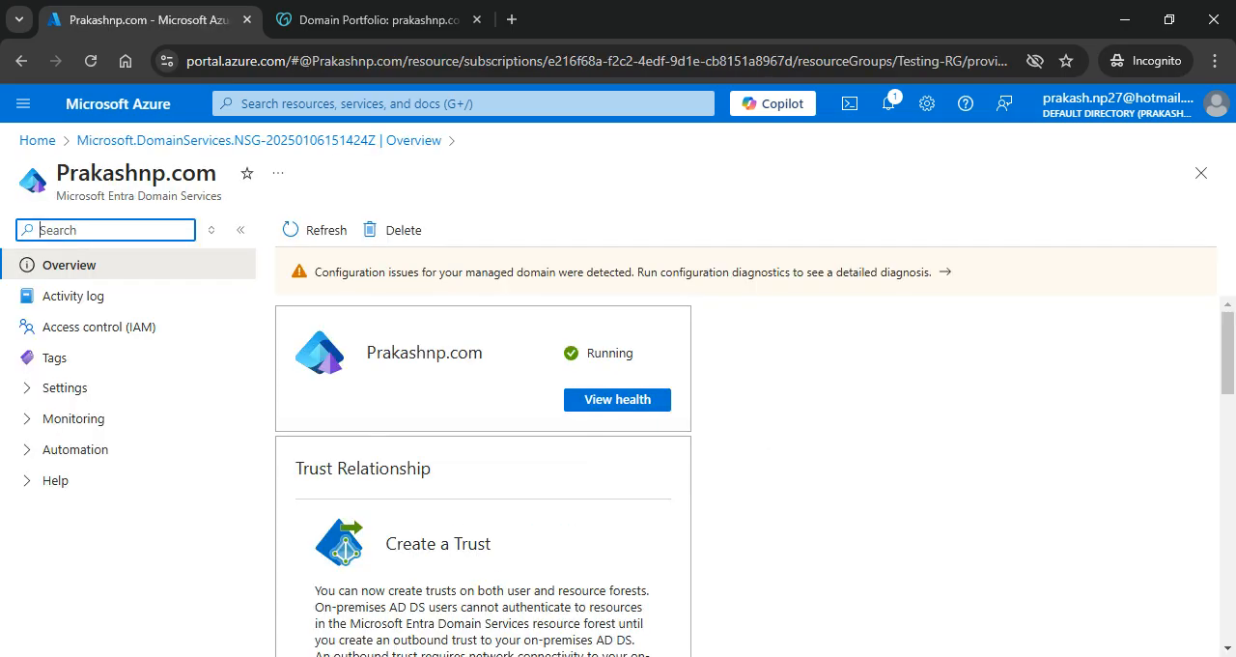
pyautogui.click(31, 391)
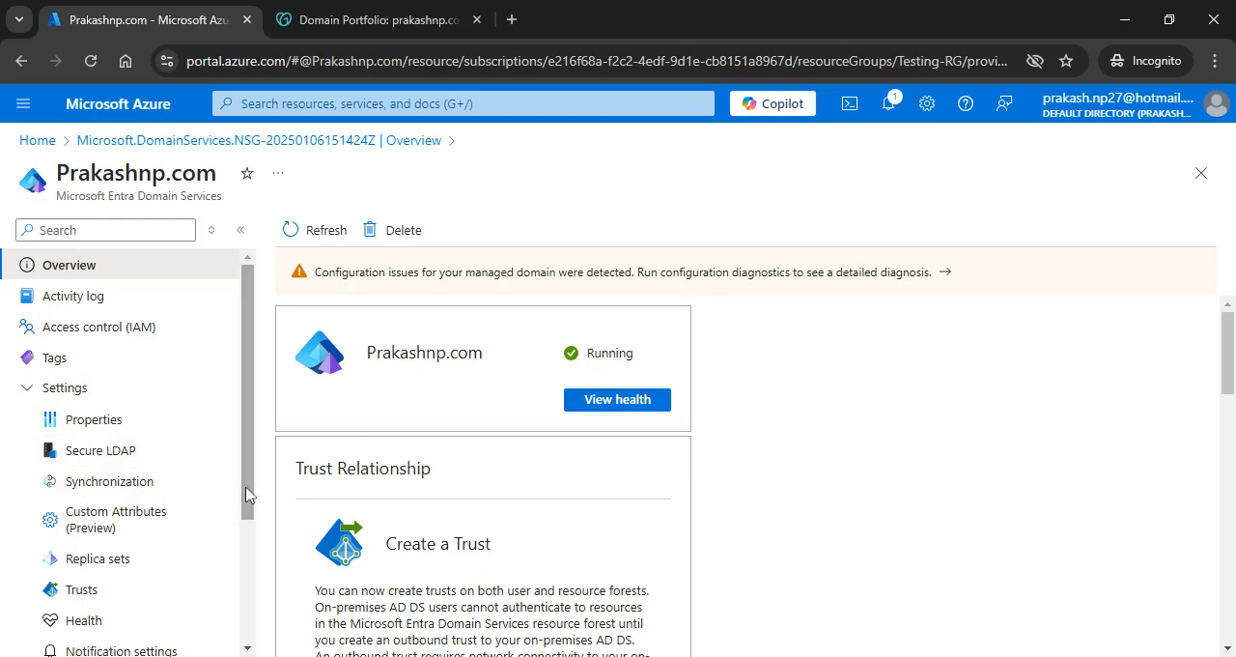
pyautogui.moveTo(247, 494); pyautogui.dragTo(234, 530)
pyautogui.click(106, 316)
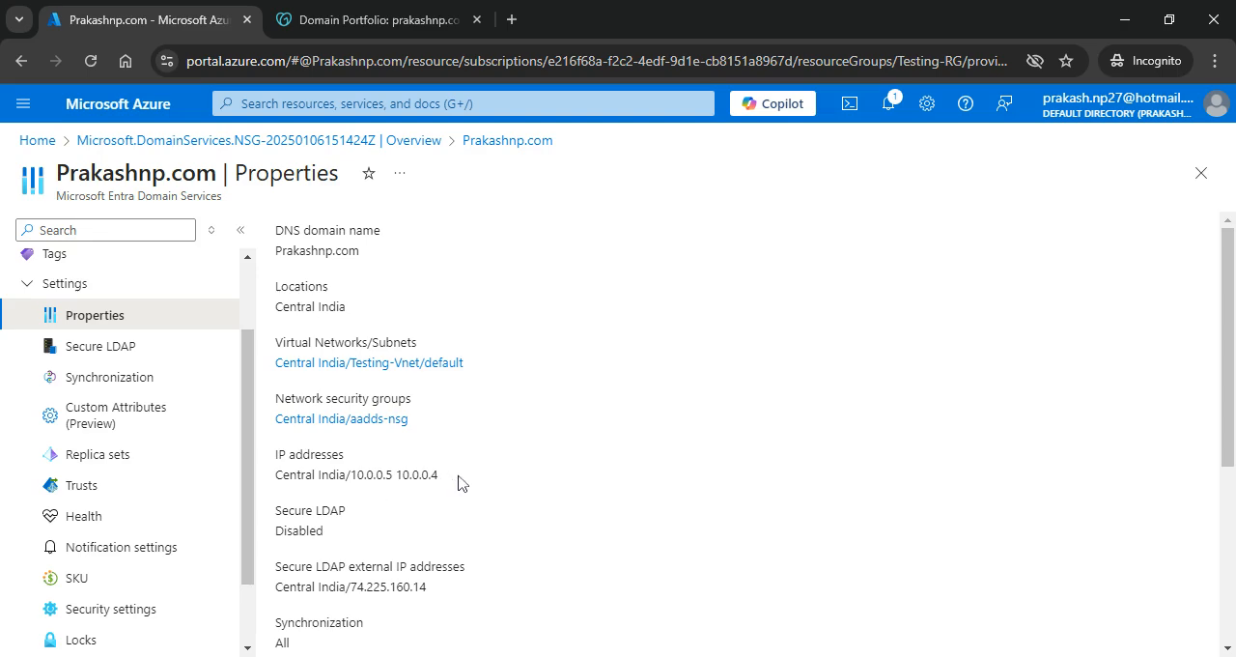
# Step: Go back to the portal home and open the DNS server settings of the Testing-Vnet virtual network
pyautogui.click(37, 141)
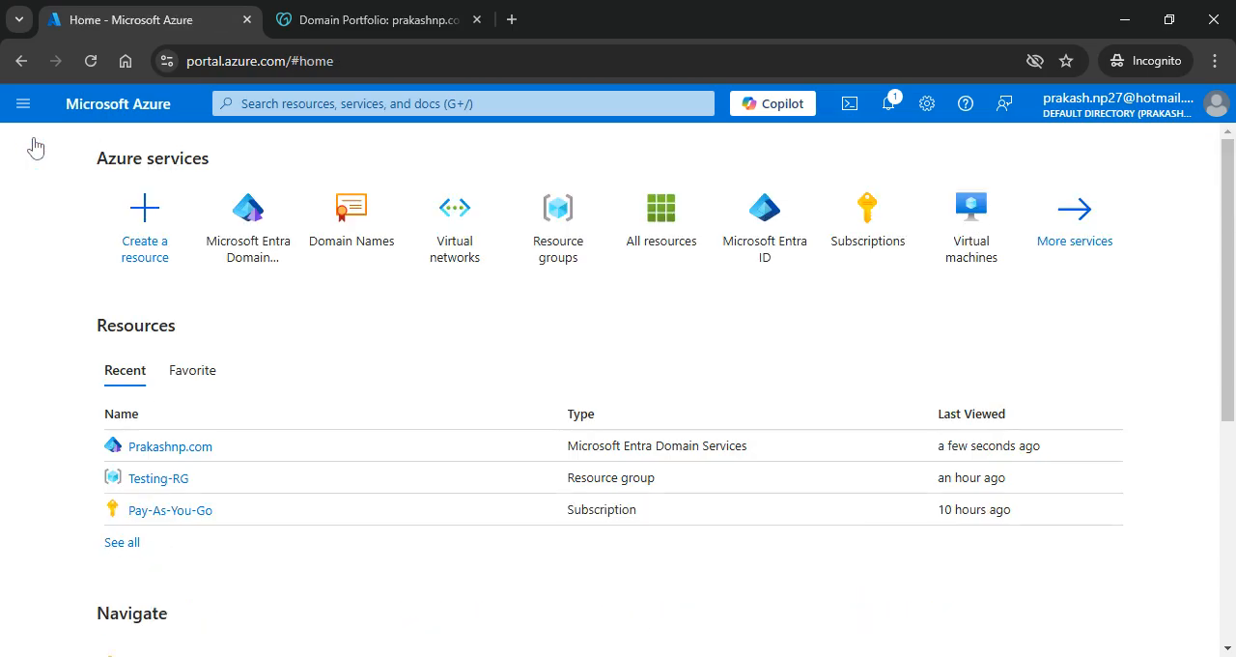
pyautogui.click(454, 228)
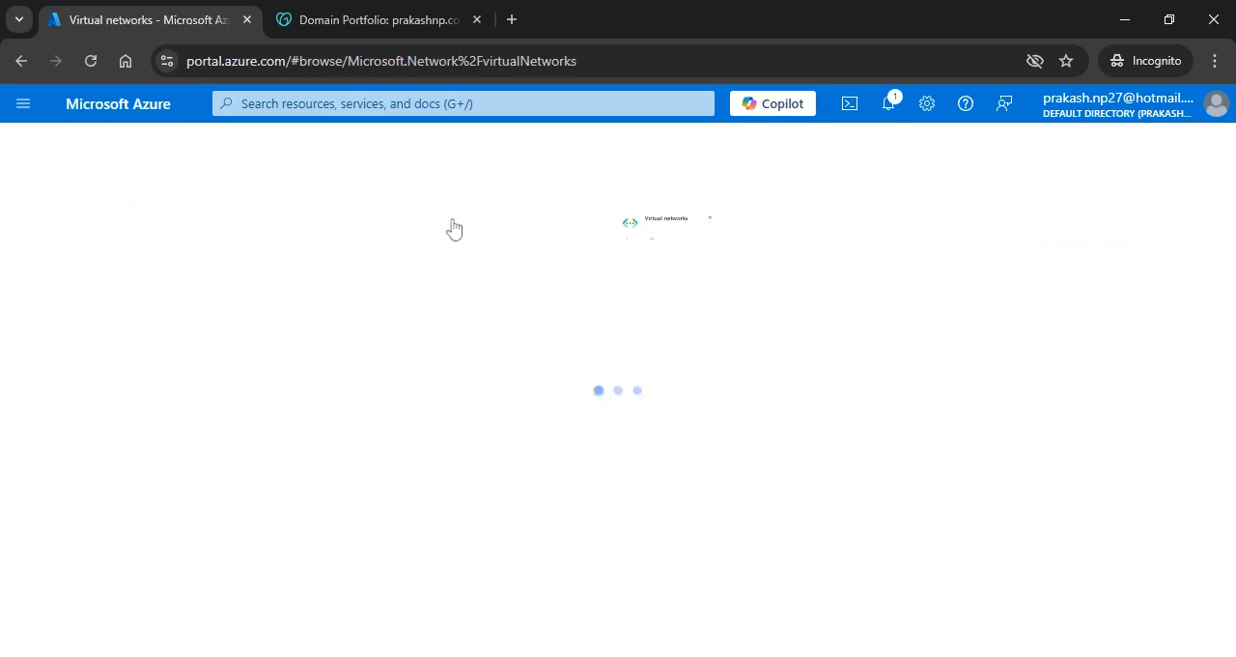
pyautogui.click(110, 388)
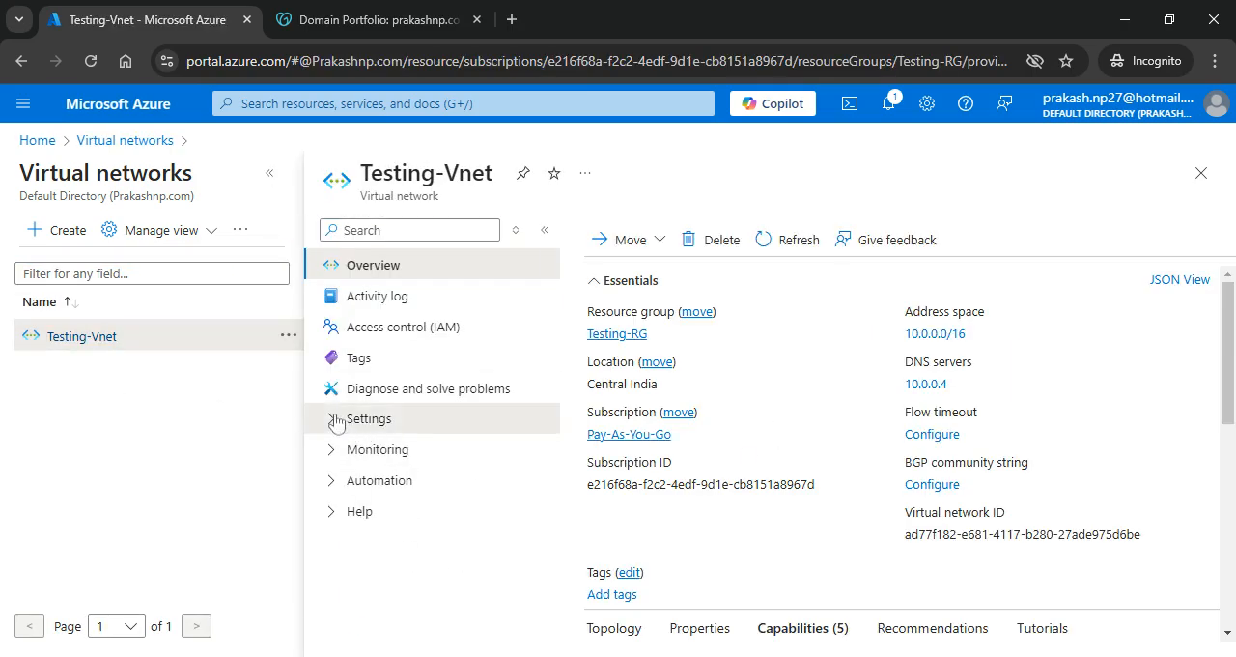
pyautogui.click(336, 421)
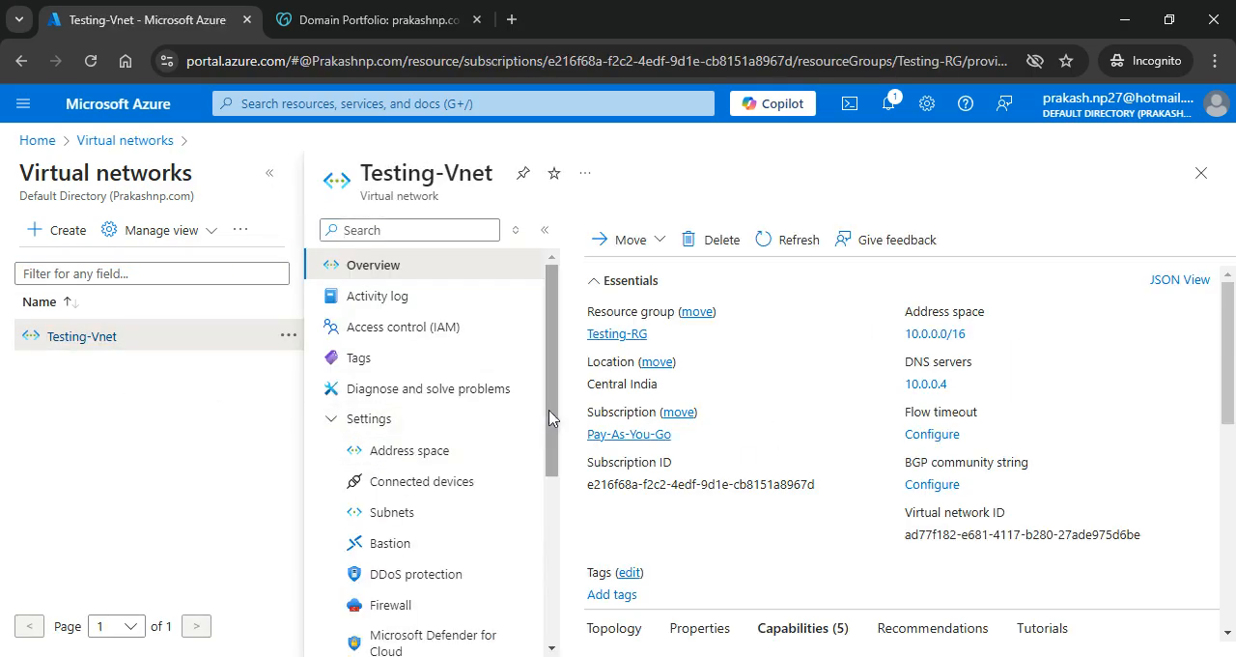
pyautogui.scroll(-1, 549, 454)
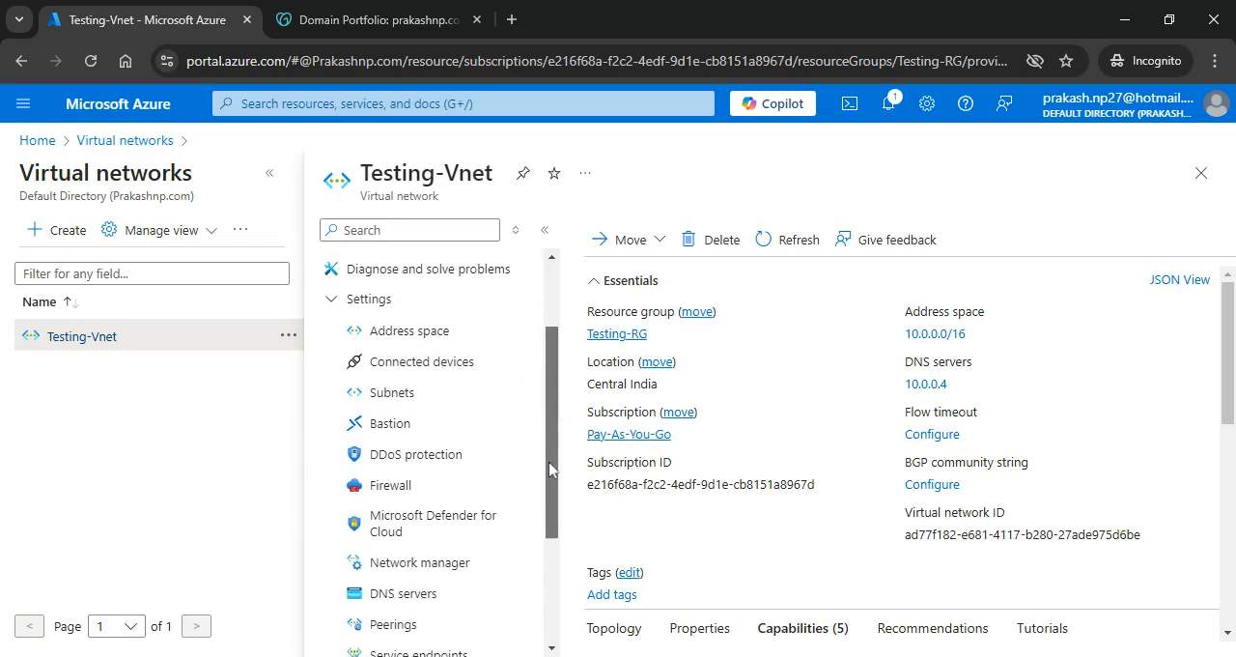
pyautogui.moveTo(549, 469); pyautogui.dragTo(546, 517)
pyautogui.click(408, 497)
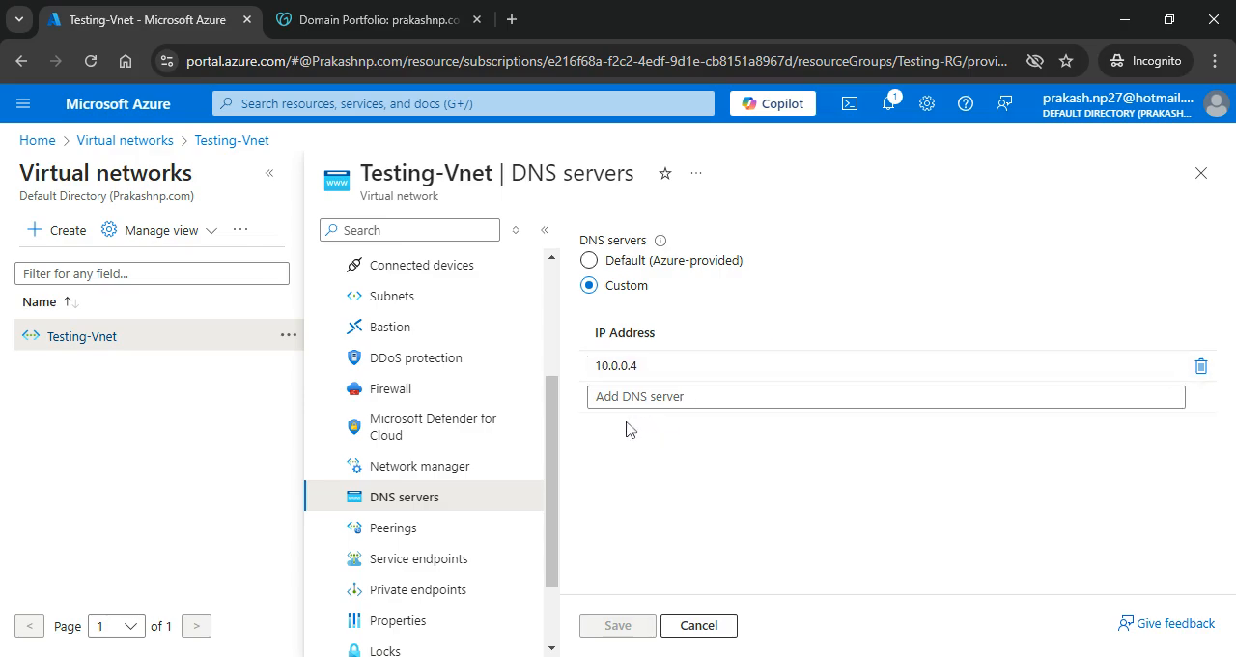
# Step: Add 10.0.0.5 as another custom DNS server for Testing-Vnet, save the settings and dismiss the notification
pyautogui.click(603, 396)
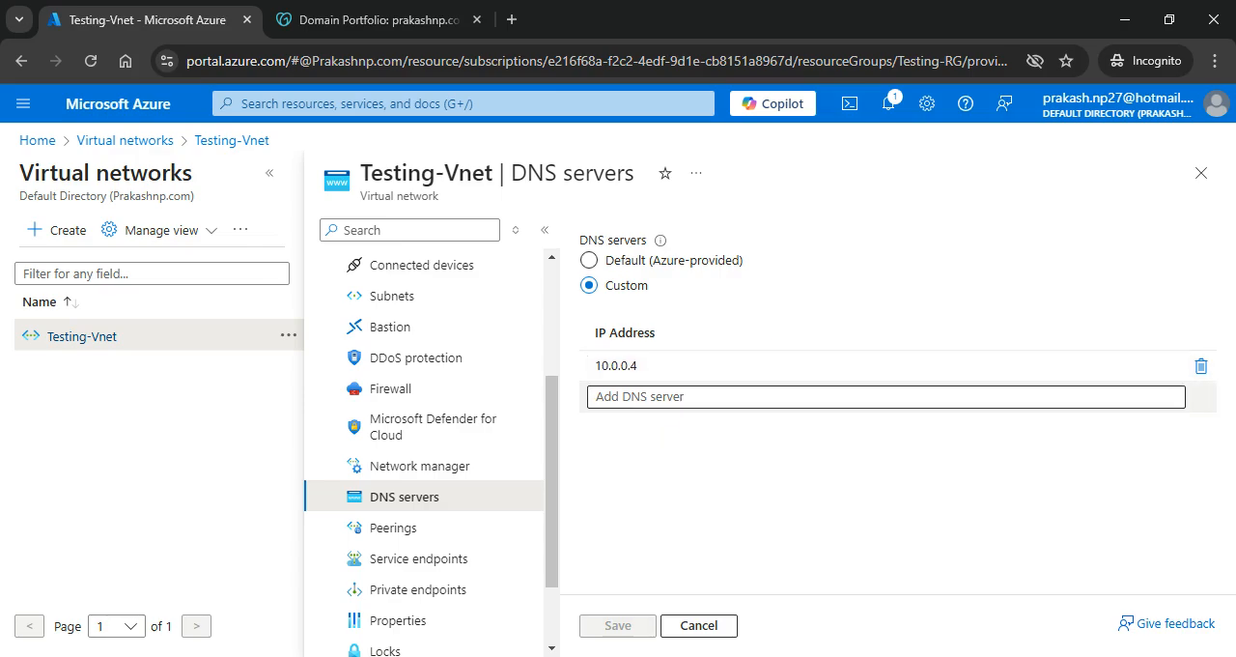
pyautogui.click(649, 395)
pyautogui.write('1')
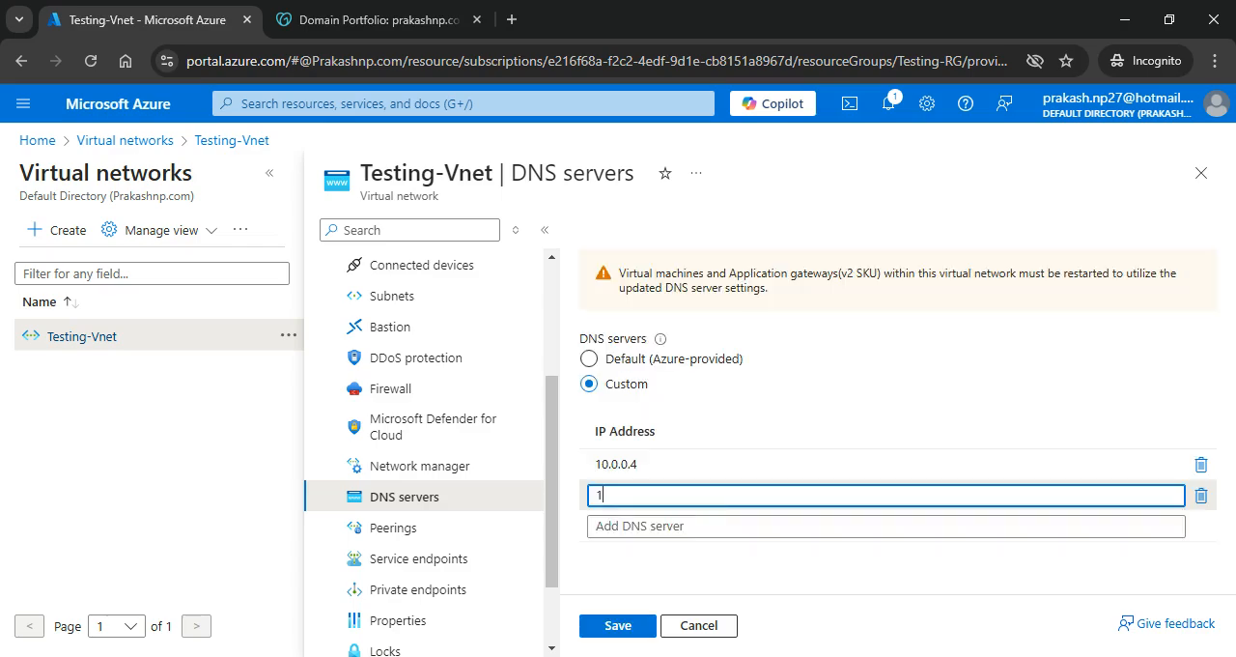
pyautogui.write('0.0')
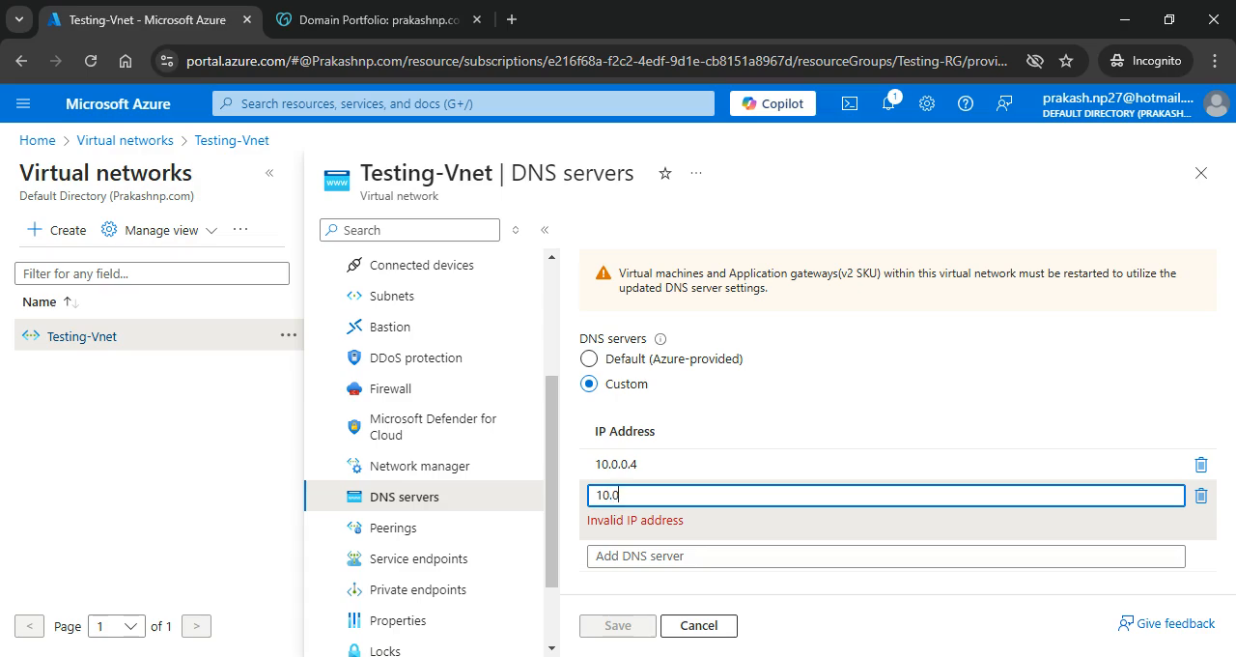
pyautogui.write('.0.5')
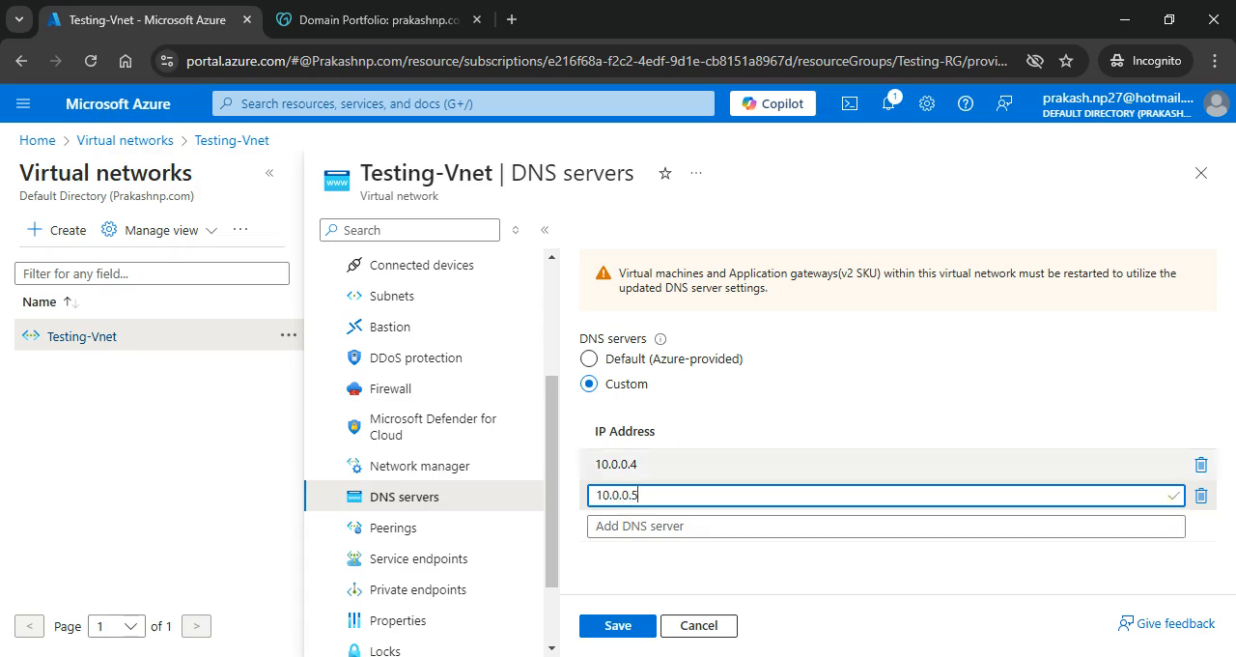
pyautogui.click(616, 627)
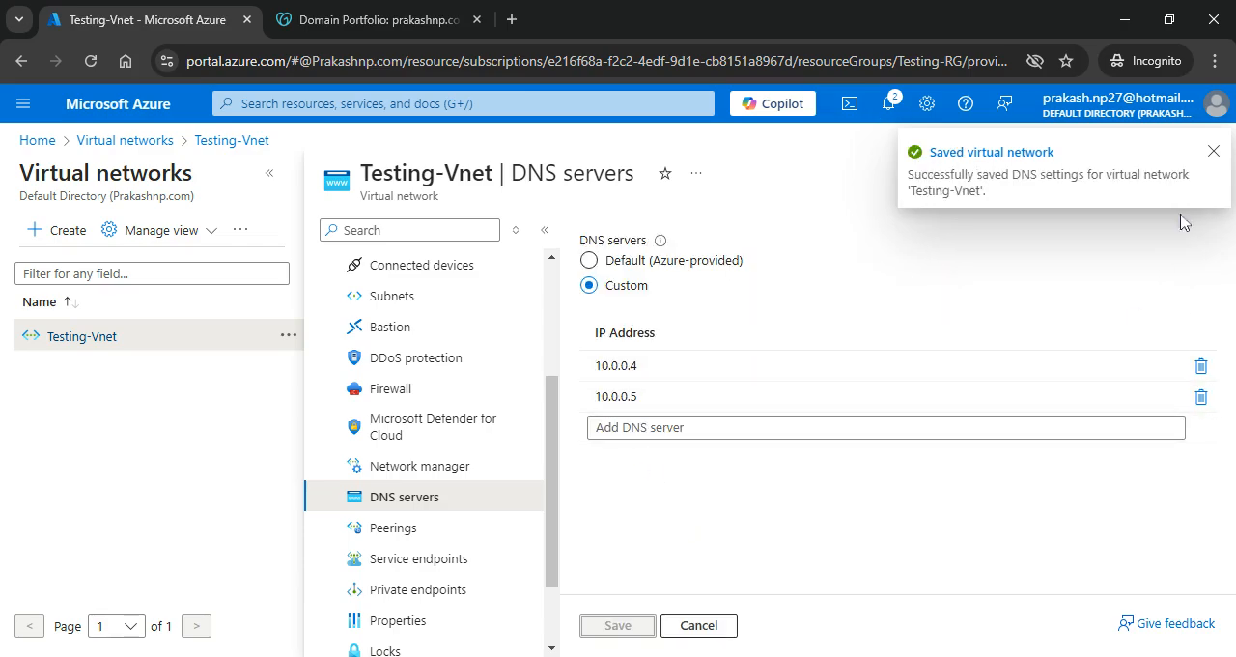
pyautogui.click(1212, 153)
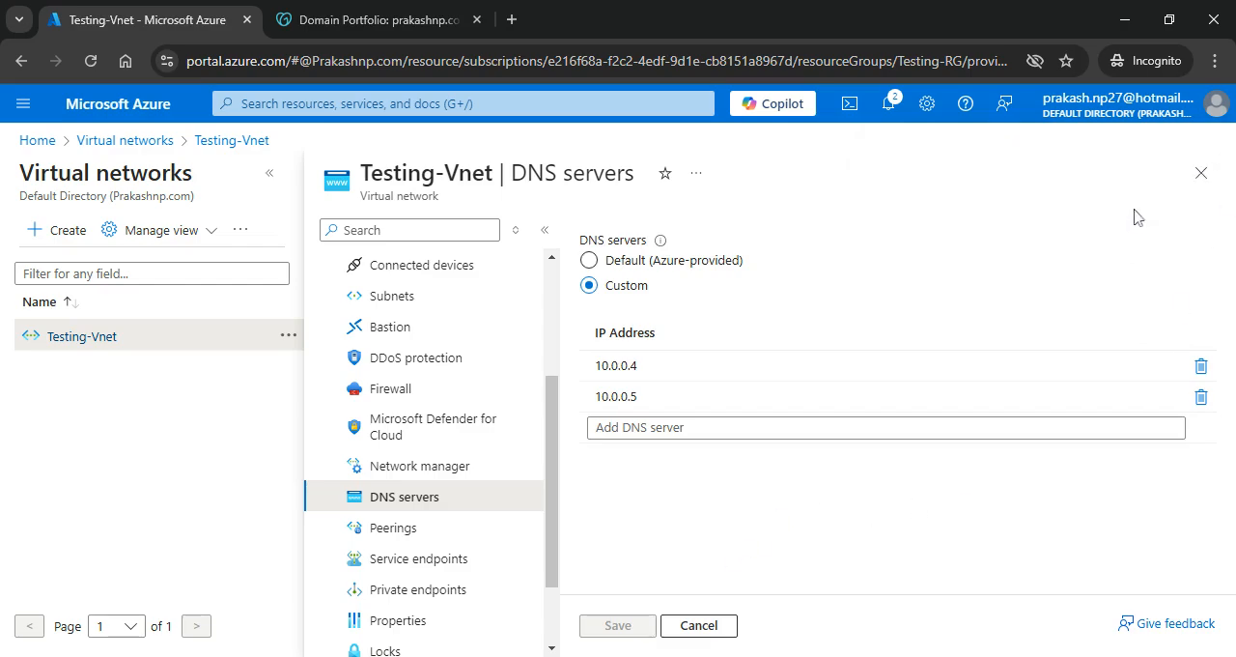
# Step: Leave the virtual network, reopen the managed domain's overview in Microsoft Entra Domain Services and refresh it
pyautogui.click(1204, 179)
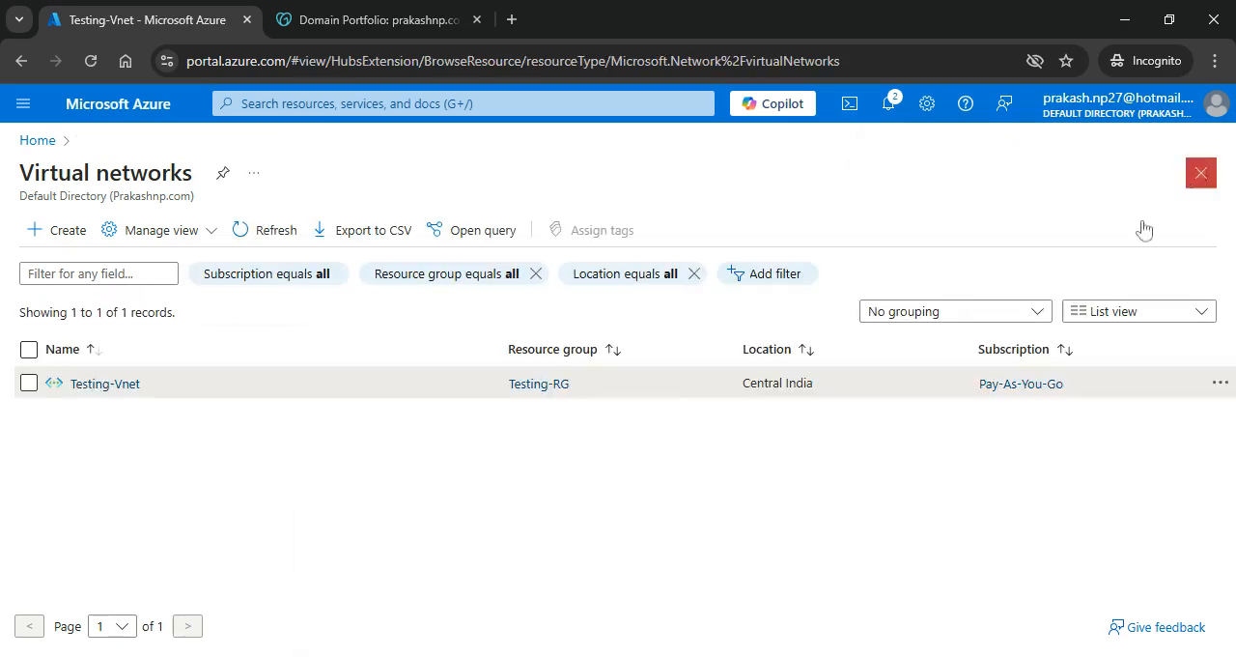
pyautogui.click(36, 143)
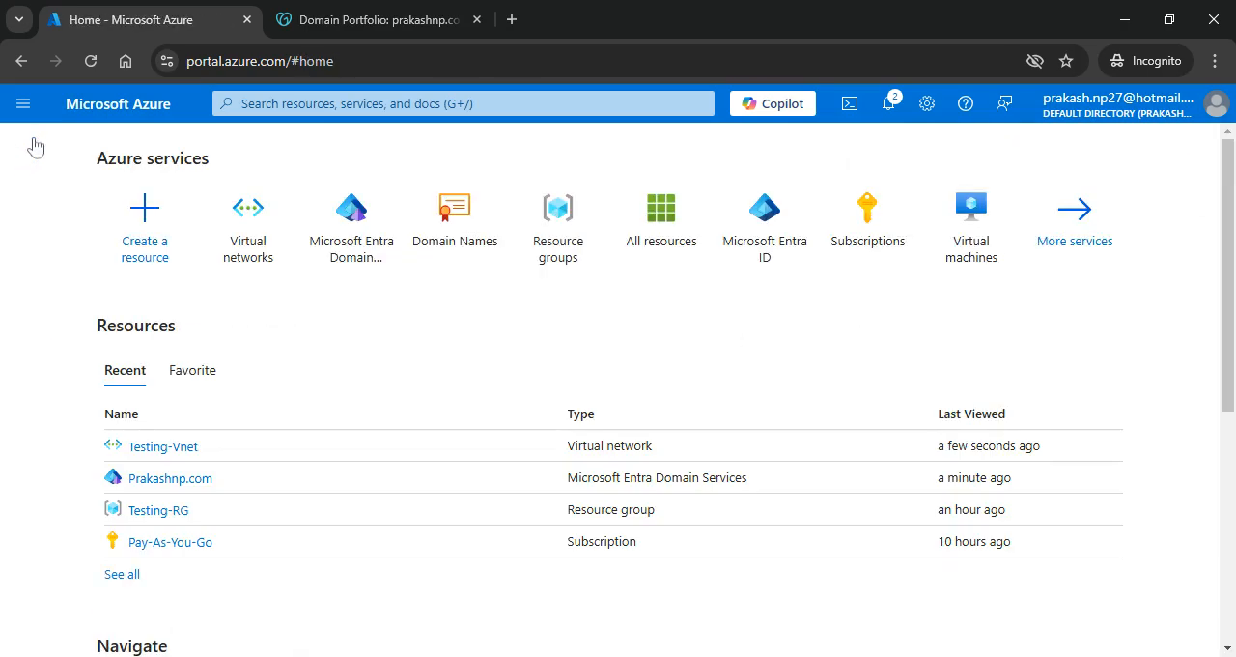
pyautogui.click(356, 222)
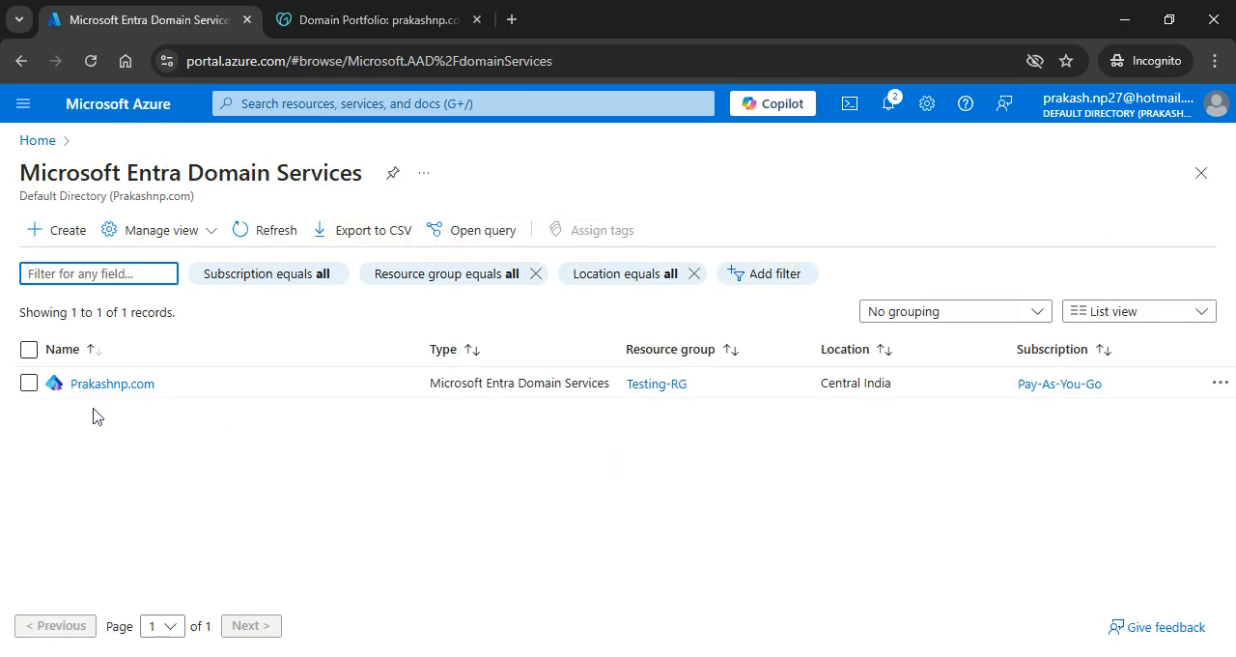
pyautogui.click(98, 386)
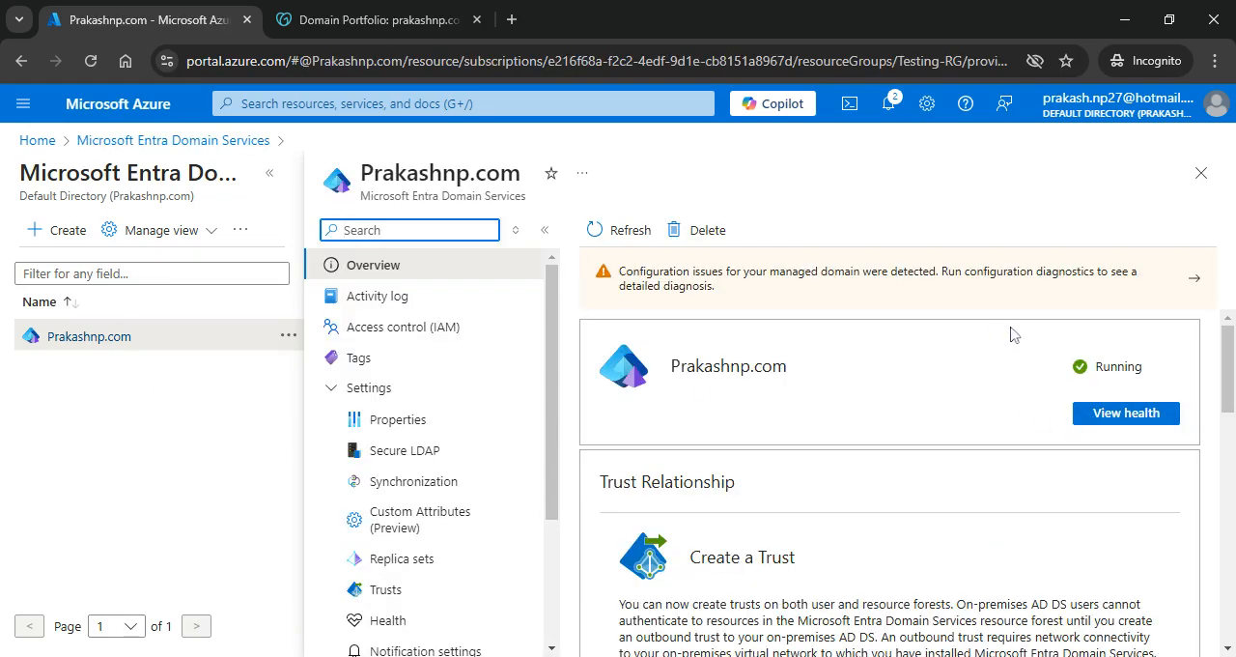
pyautogui.scroll(-1, 1013, 333)
pyautogui.click(623, 230)
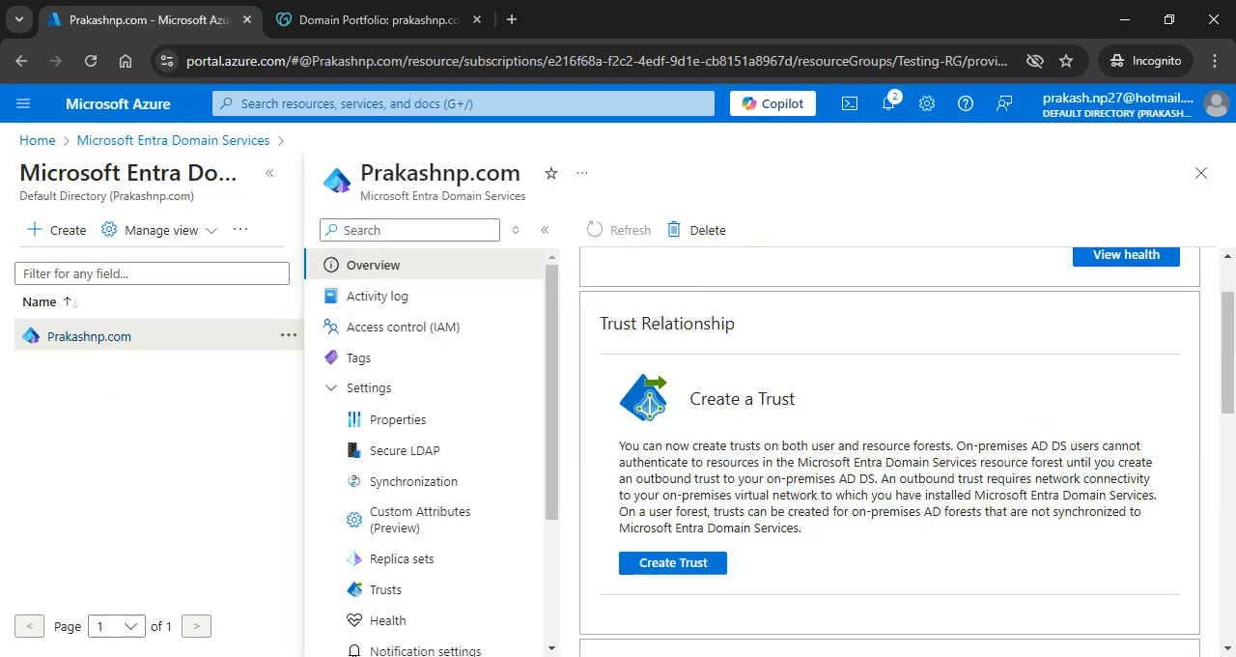